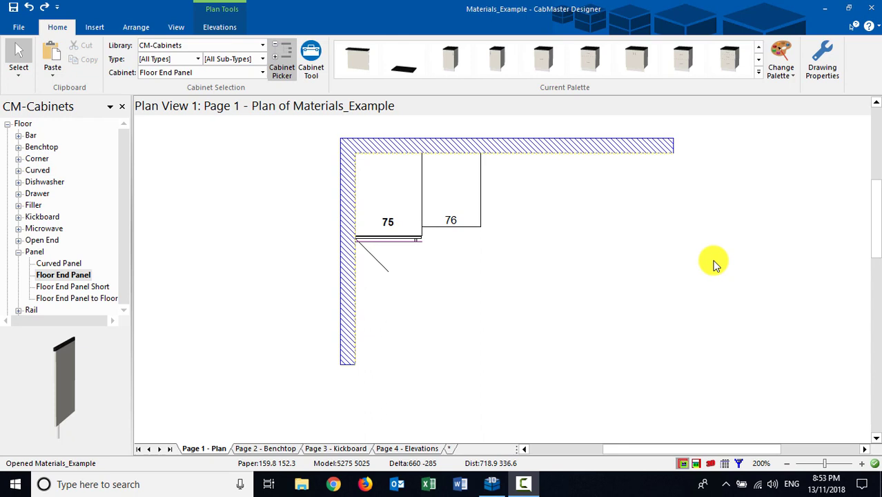
- Display the plan in the 3D view and open the job's material properties
click(710, 463)
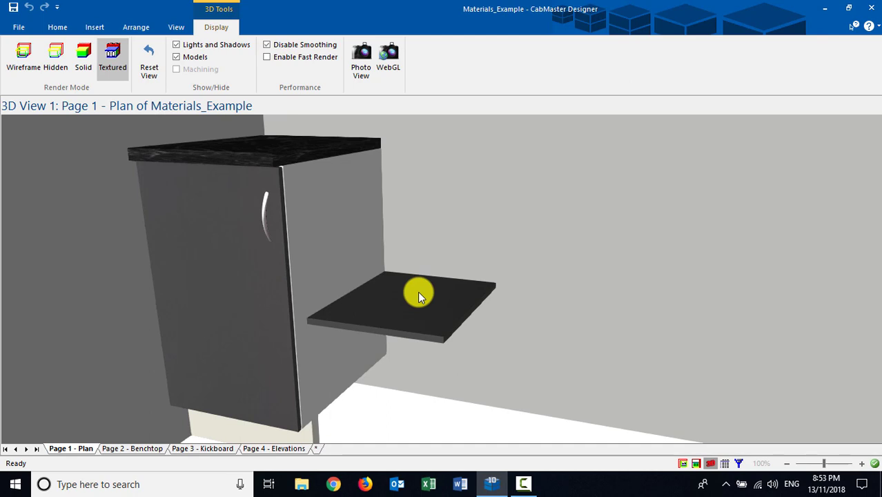
click(64, 27)
click(811, 69)
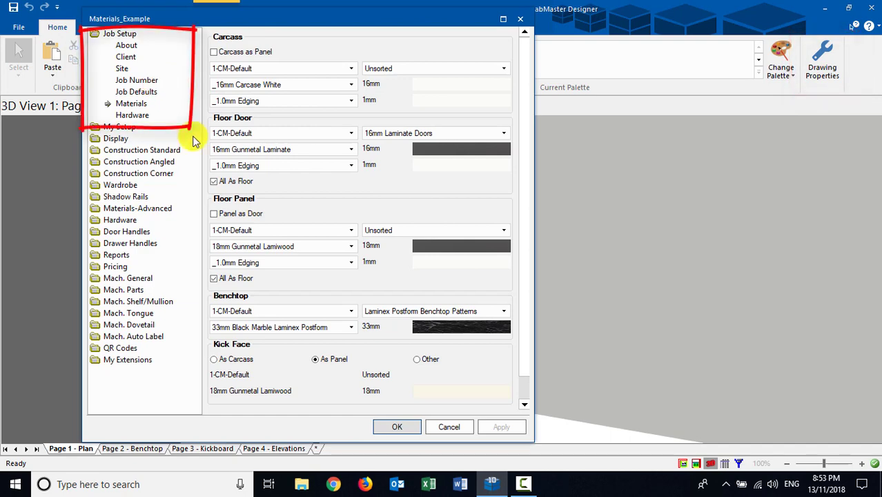
- Review the material choices offered for the floor door and the floor panel
click(352, 149)
click(353, 151)
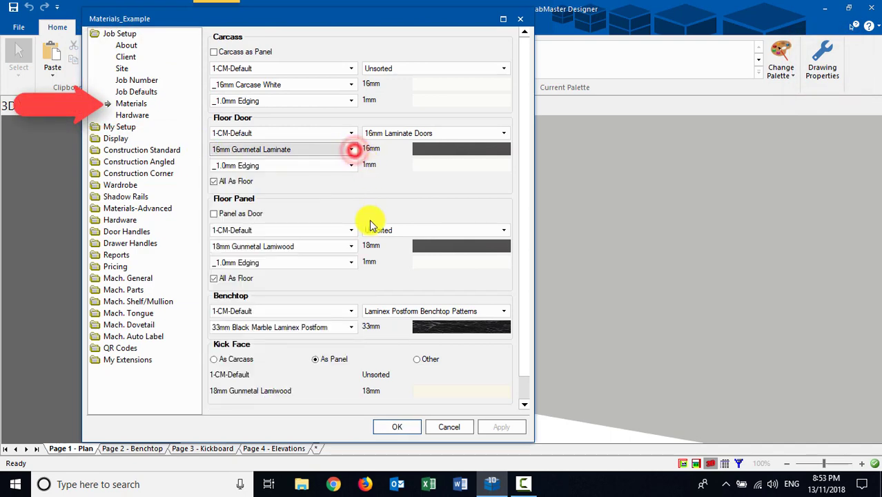
click(354, 246)
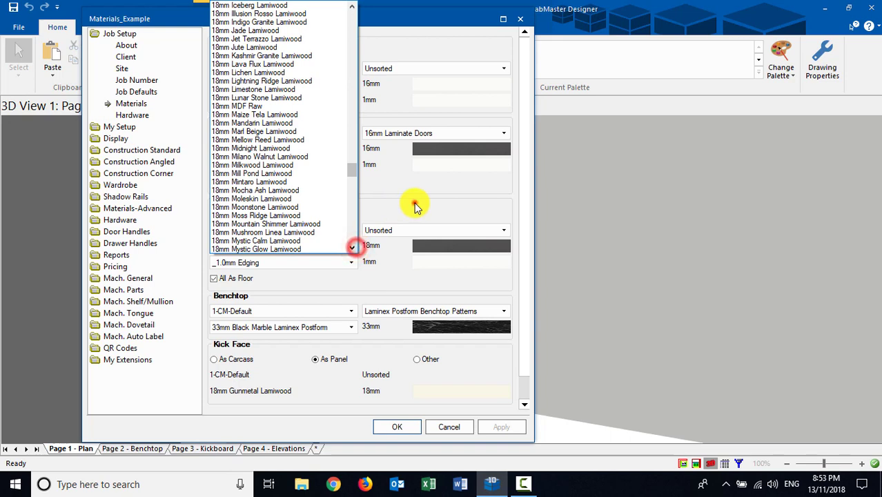
click(413, 202)
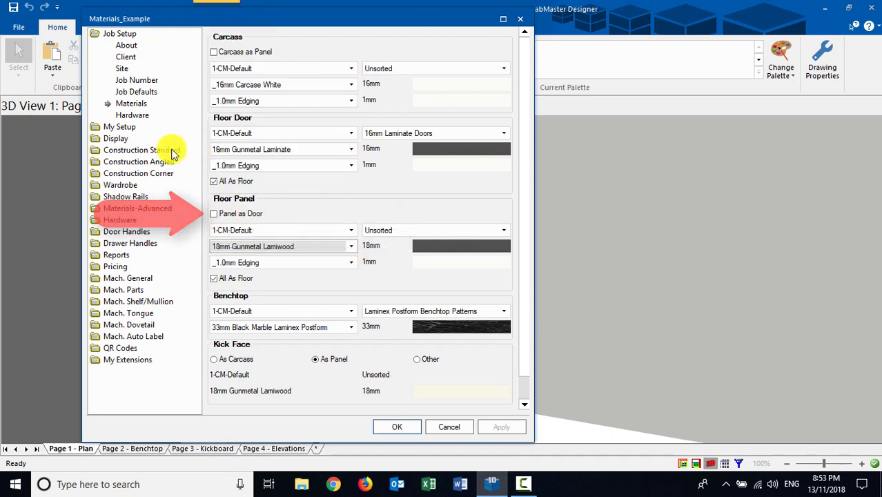
- Open the advanced materials manager for the 1-CM-Default material library
click(119, 208)
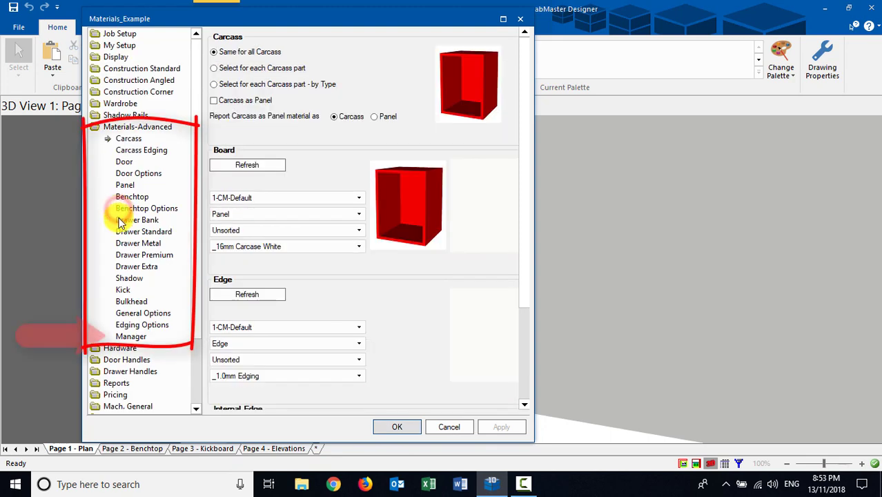
click(131, 336)
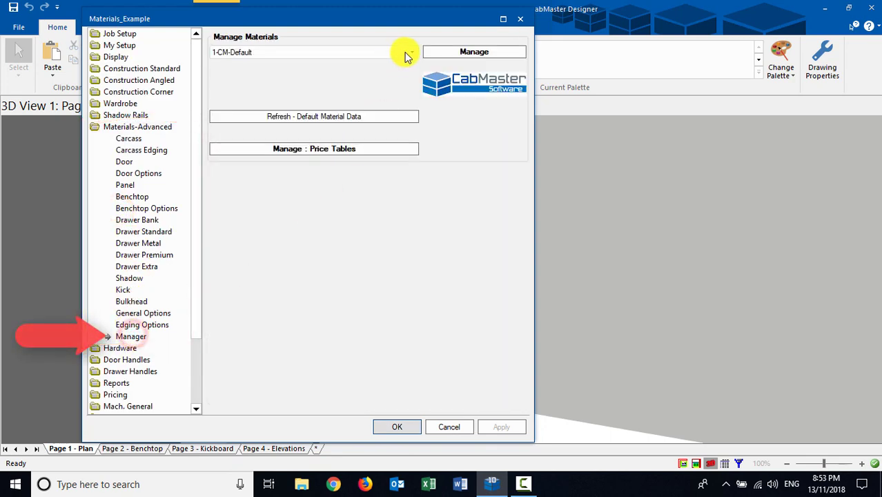
click(404, 52)
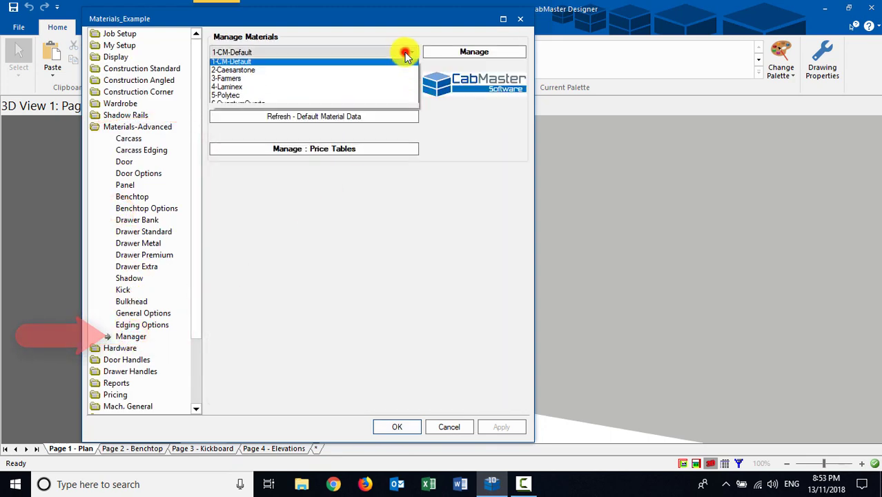
click(240, 64)
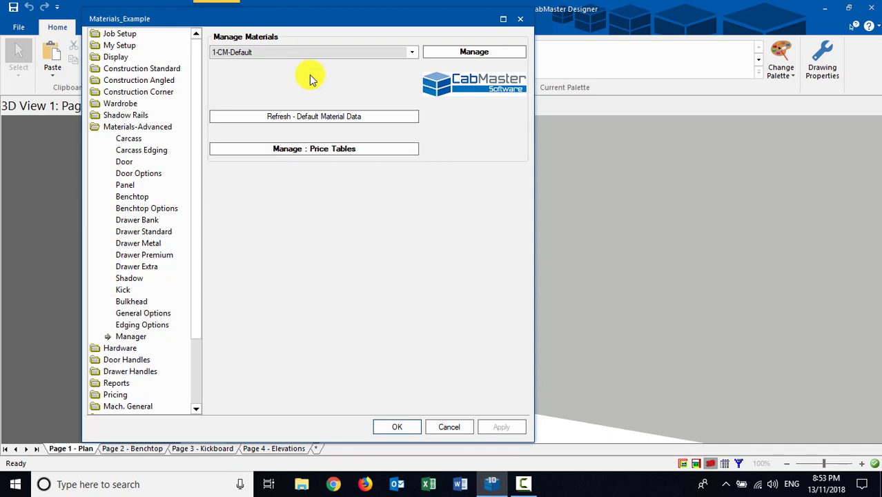
click(459, 58)
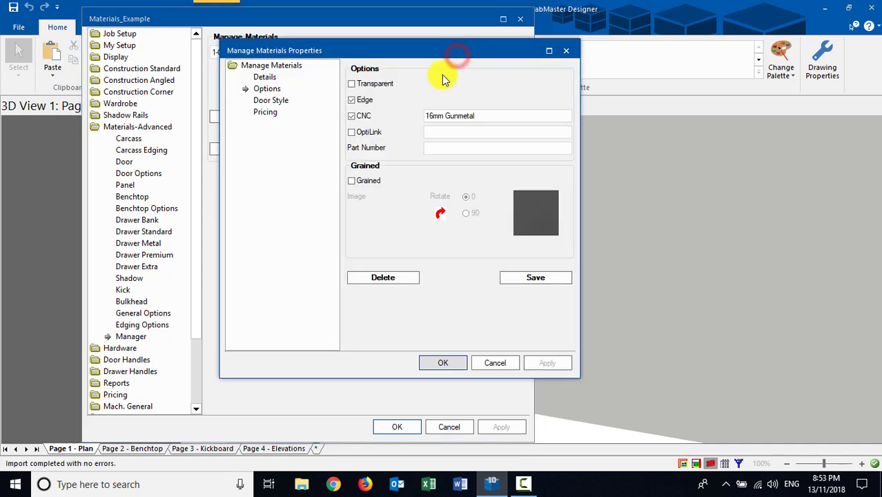
- Bring up the material's details and examine its type, group and name settings
click(275, 77)
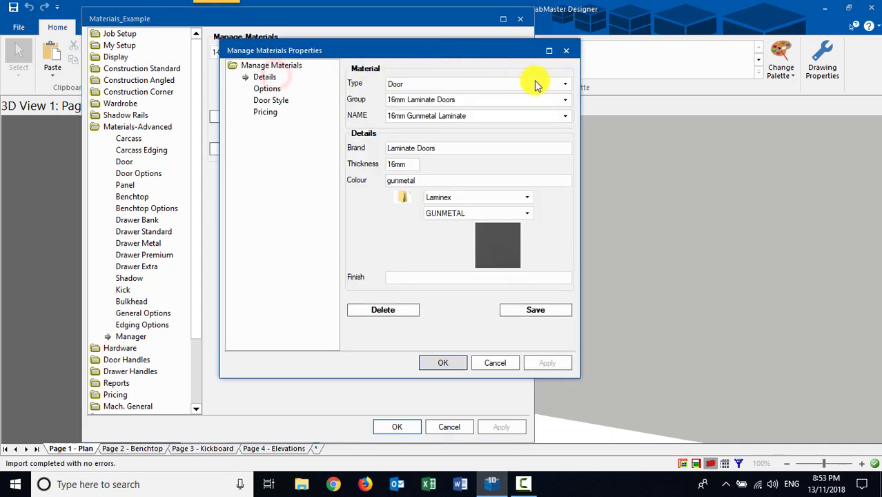
click(565, 85)
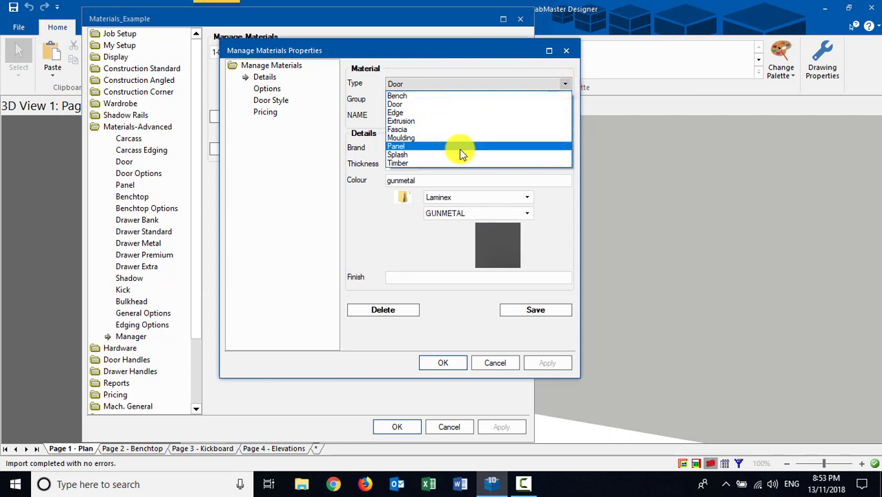
click(449, 72)
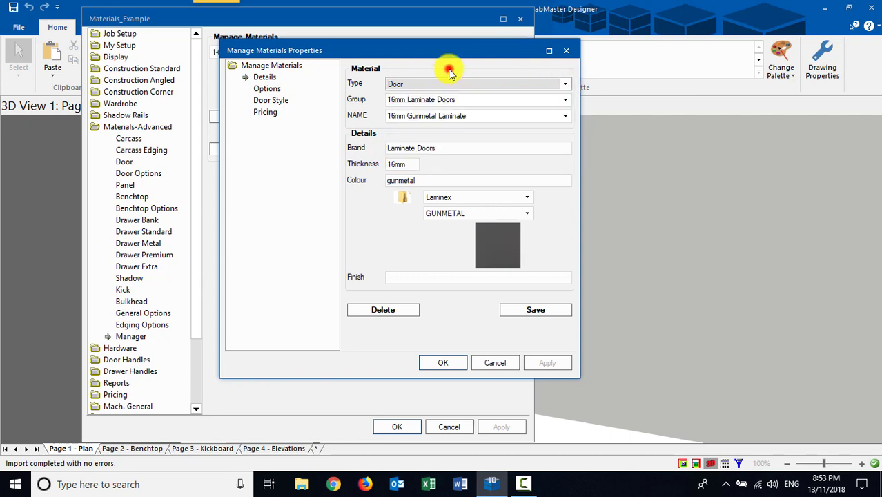
click(488, 115)
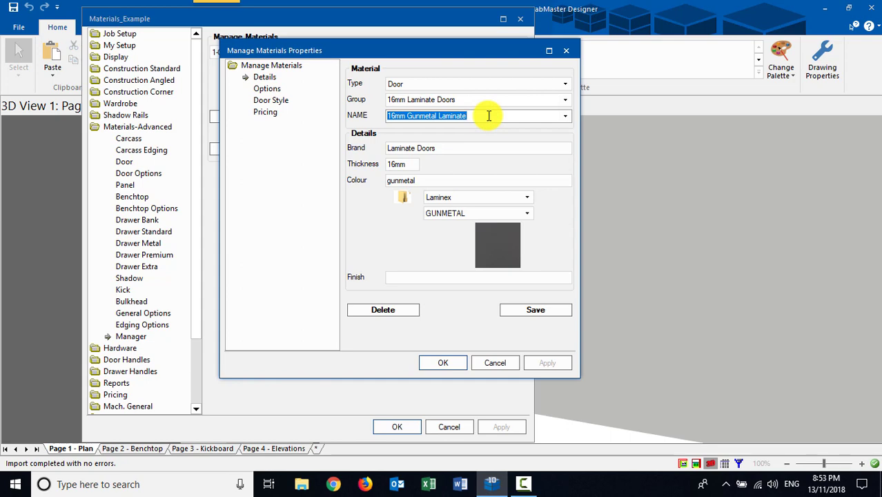
click(563, 99)
click(562, 98)
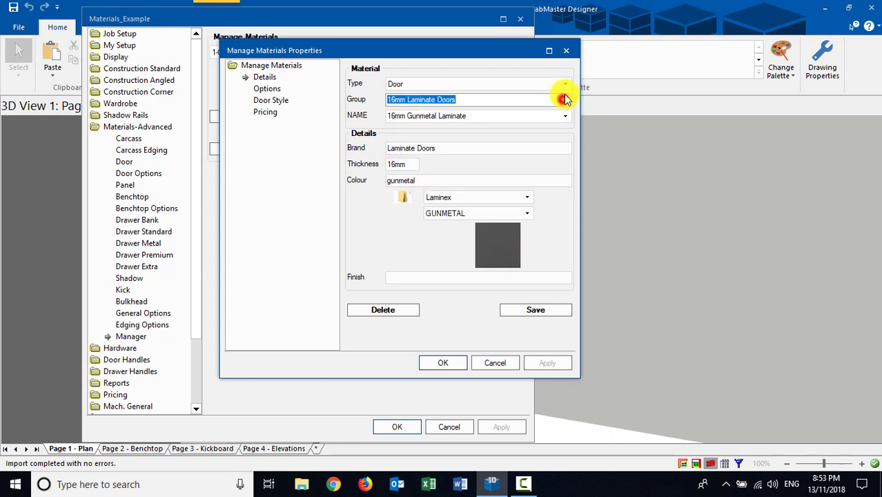
- Try the Panel material type with the Unsorted group
click(565, 84)
click(398, 148)
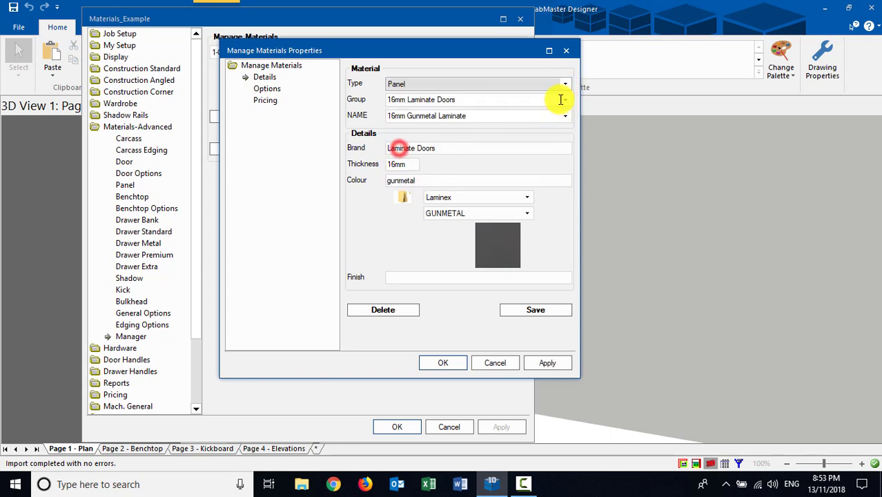
click(563, 99)
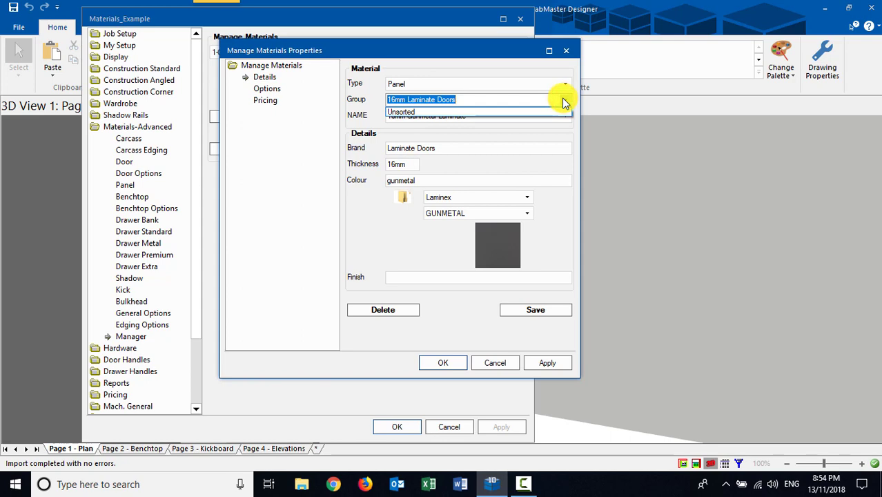
click(559, 111)
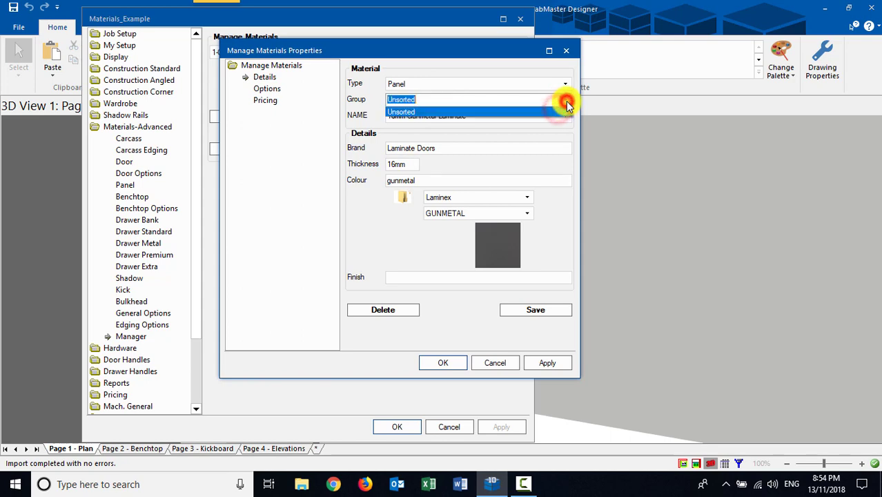
- Return the material to type Door, group 16mm Laminate Doors and name 16mm Gunmetal Laminate
click(566, 83)
click(459, 108)
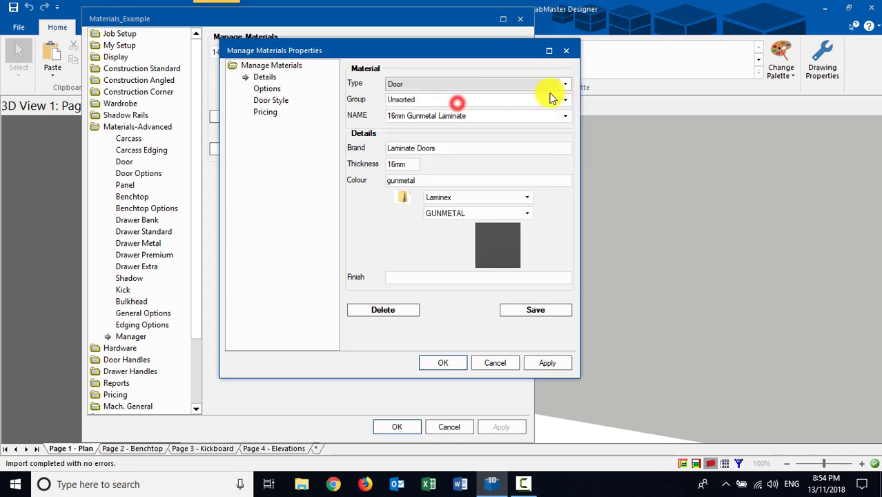
click(564, 100)
click(565, 101)
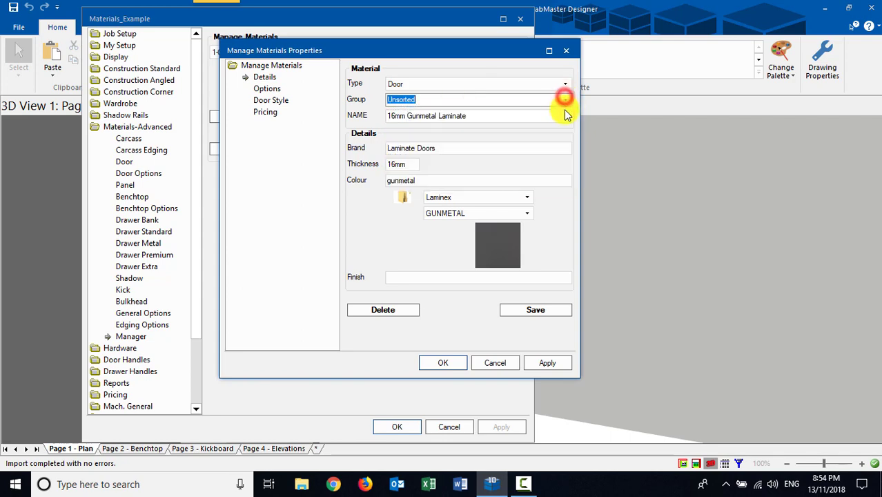
click(564, 109)
click(566, 111)
click(565, 101)
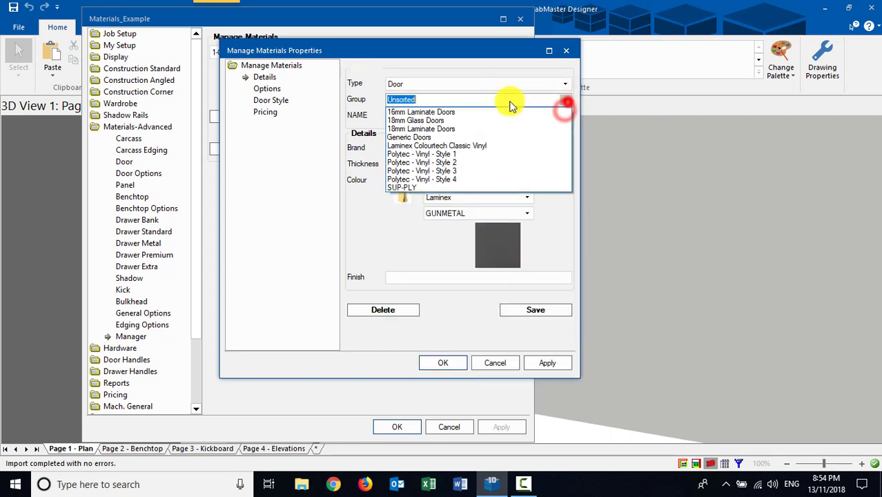
click(431, 108)
click(565, 116)
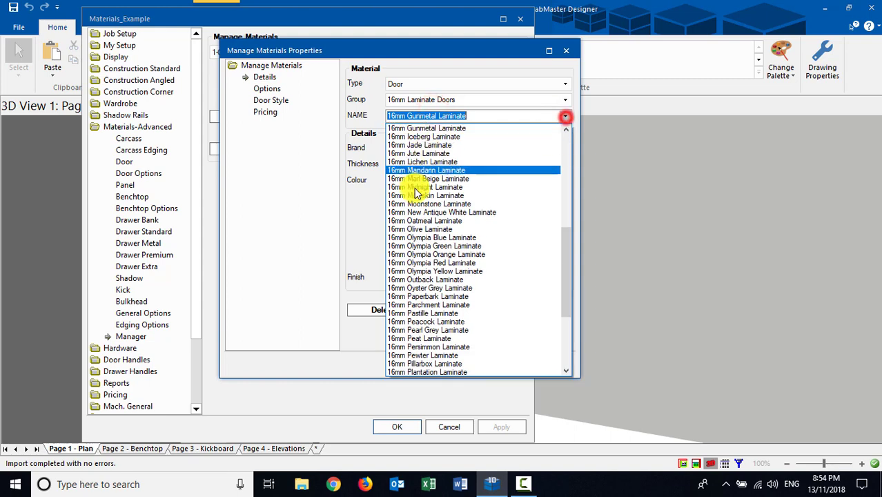
click(442, 128)
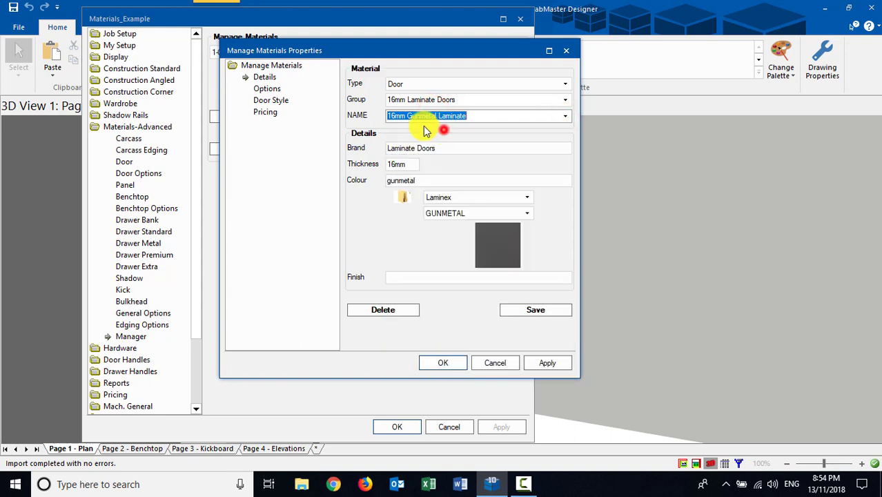
click(471, 99)
click(479, 118)
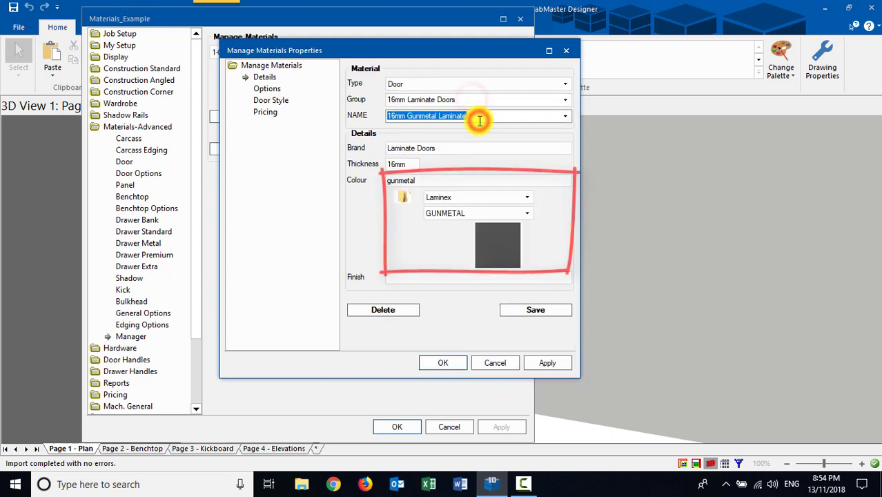
click(466, 145)
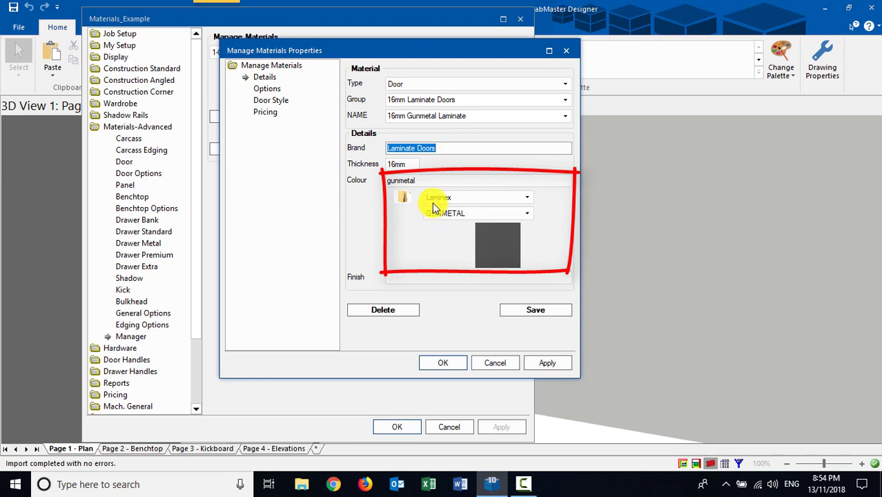
- Change the door material's name to 16mm Cappuccino Door
click(476, 115)
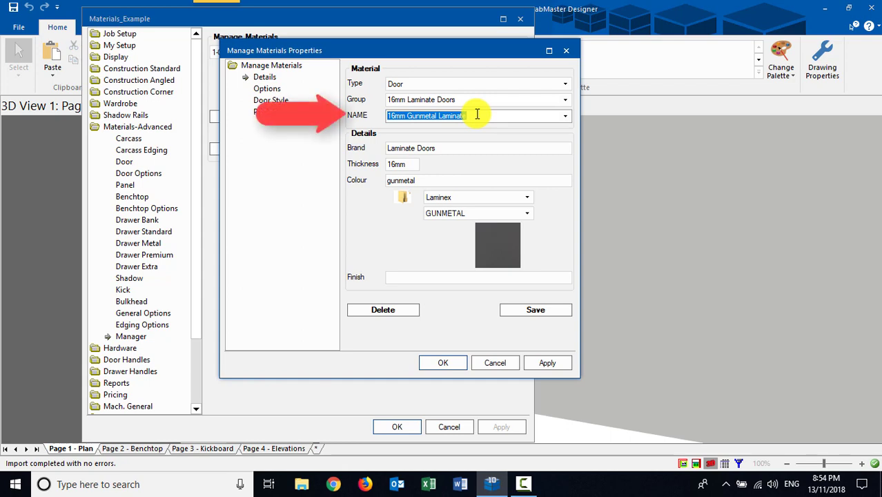
drag(406, 116, 527, 115)
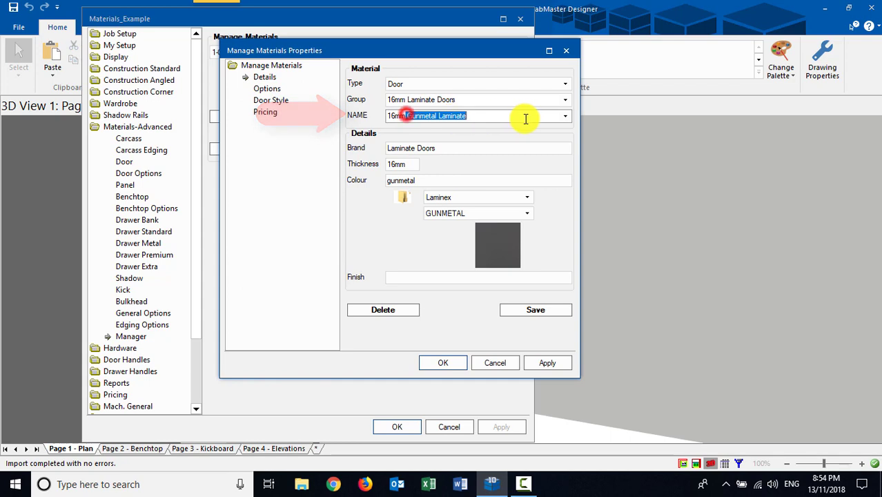
text(C)
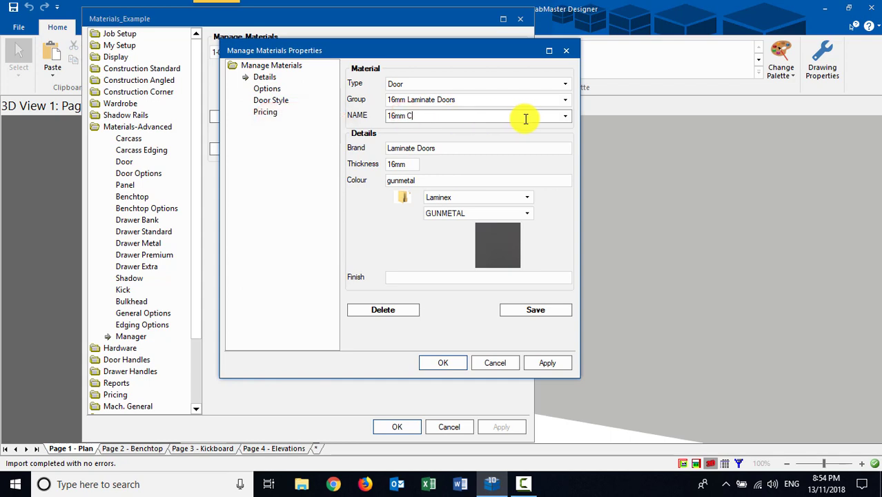
text(appuccino Door)
key(Left)
key(Left)
key(Left)
- Set both the group and the brand of the 16mm Cappuccino Door material to Formica
click(481, 96)
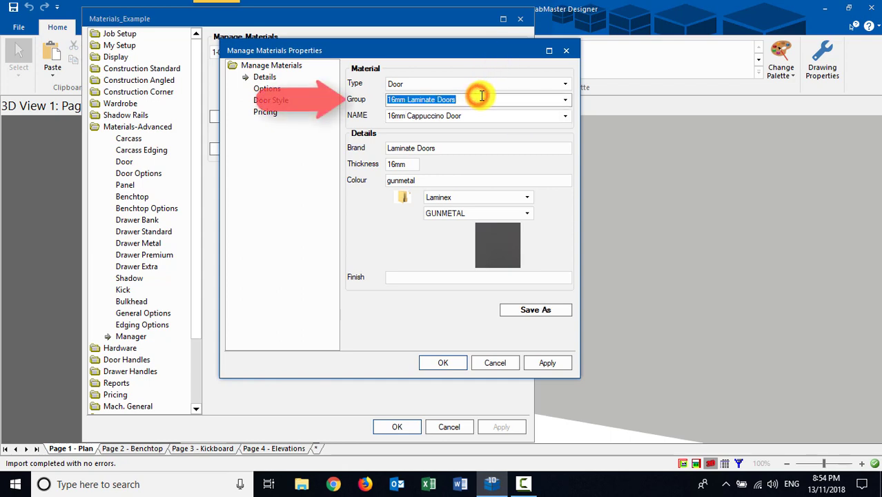
text(Fo)
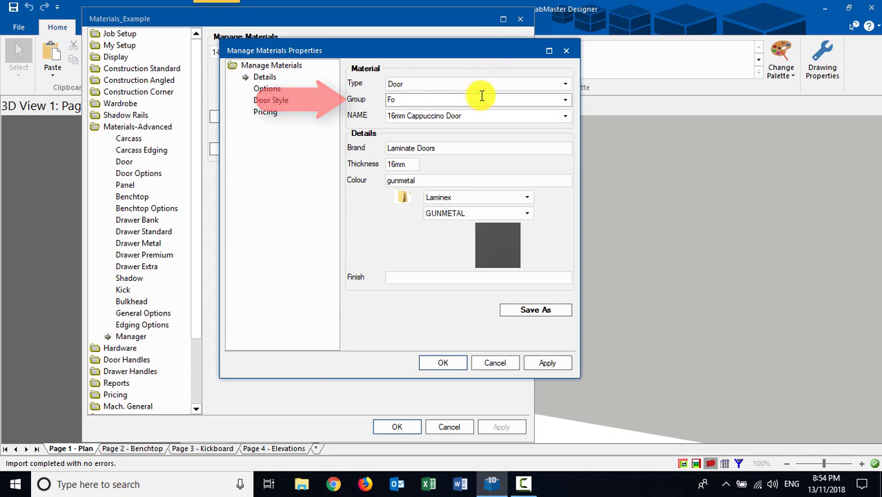
text(rmica)
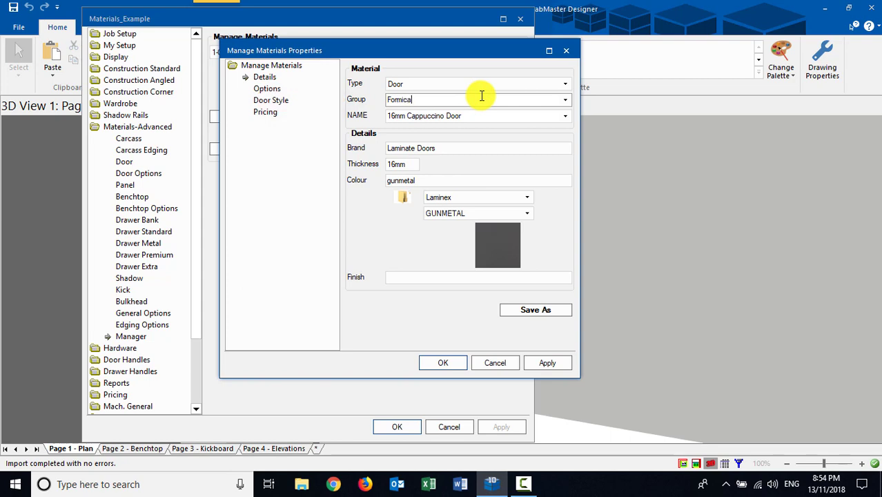
key(Tab)
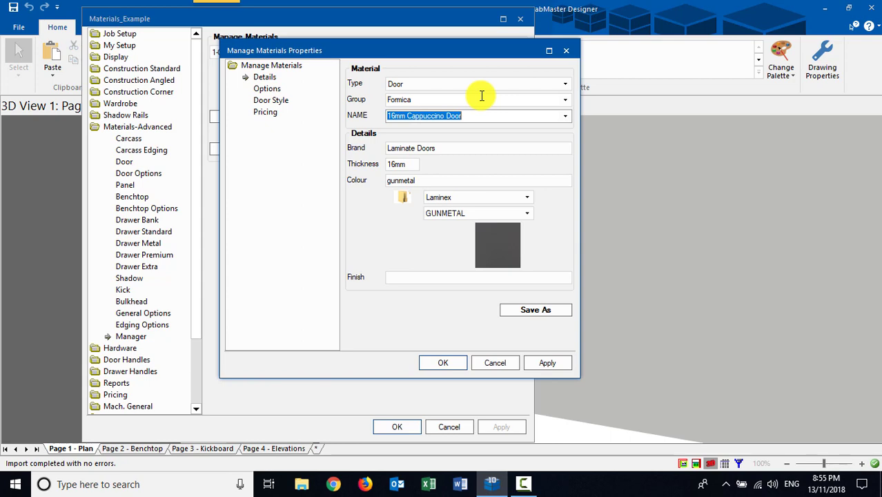
key(Tab)
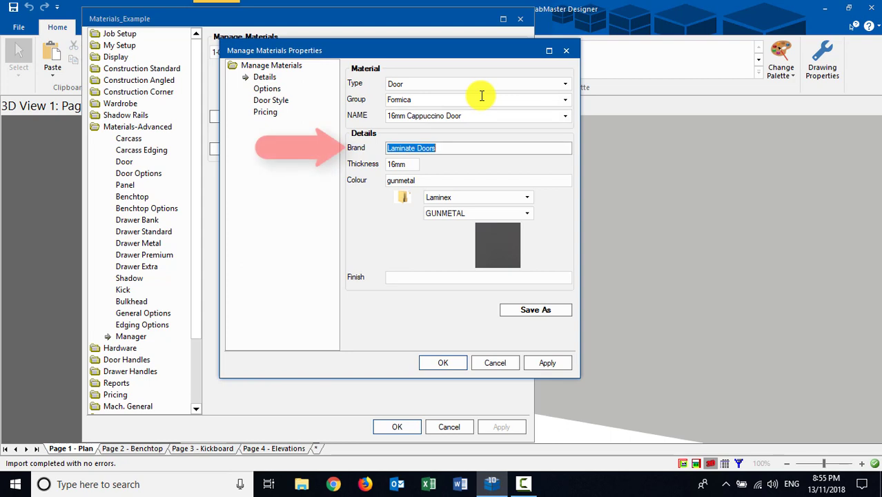
text(Form)
text(ica)
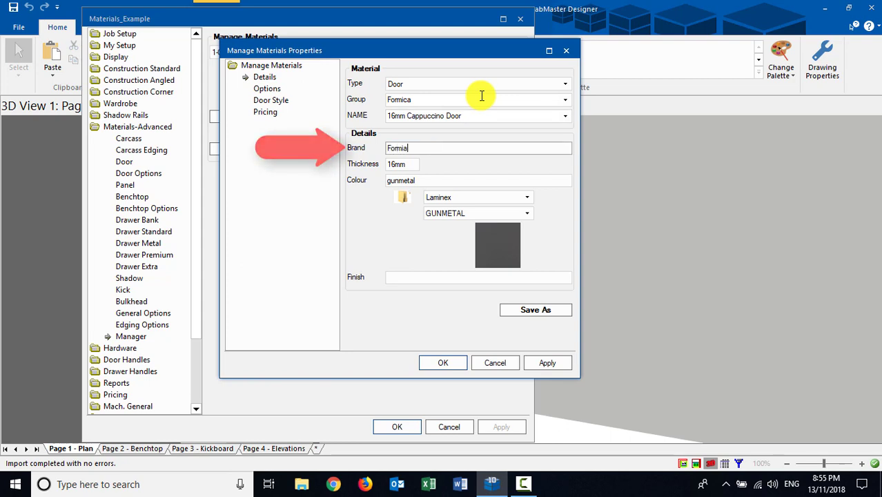
key(Tab)
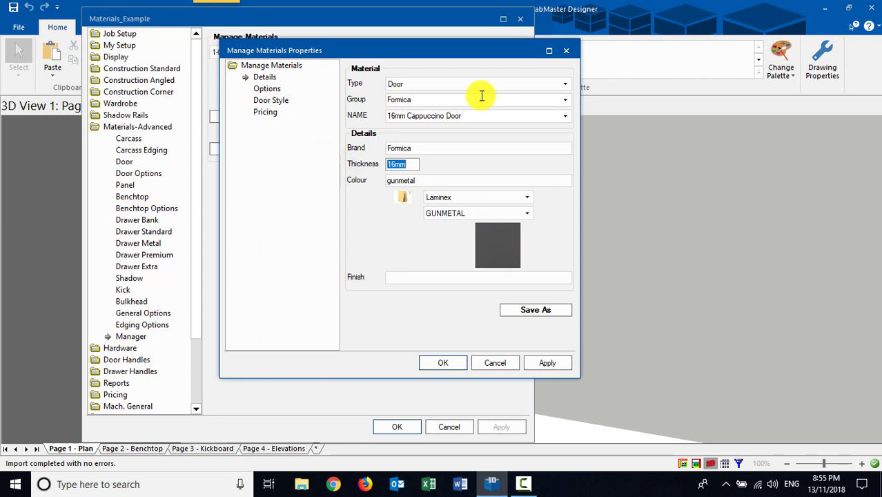
- Set the colour description of the 16mm Cappuccino Door material to Cappuccino
key(Tab)
text(Cappu)
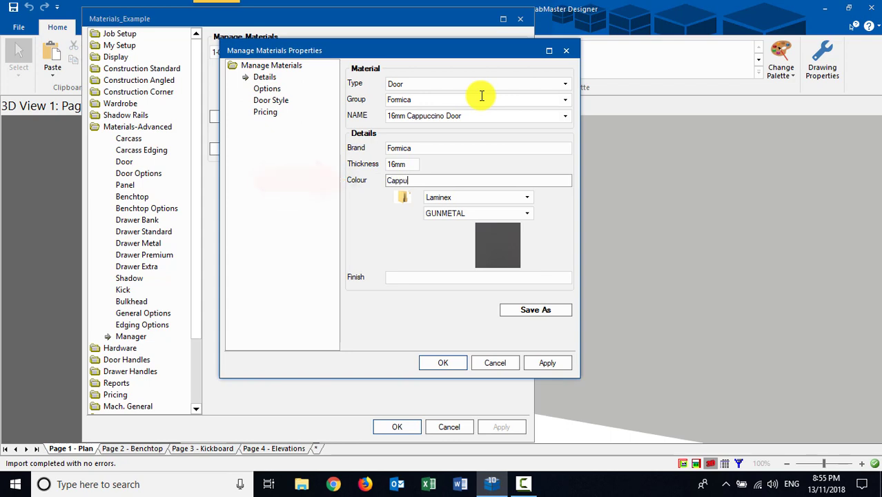
text(ccino)
key(Tab)
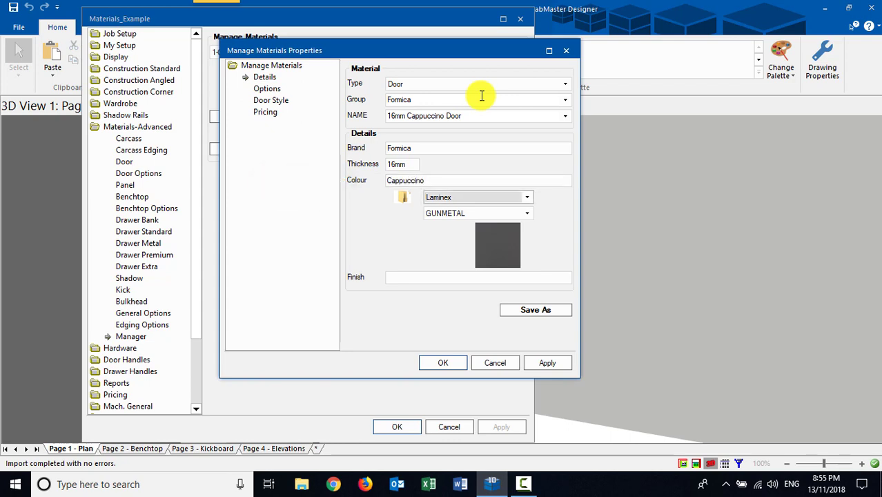
- Assign the Cappuccino colour image from the Formica collection to the door material and open the material's options
click(530, 197)
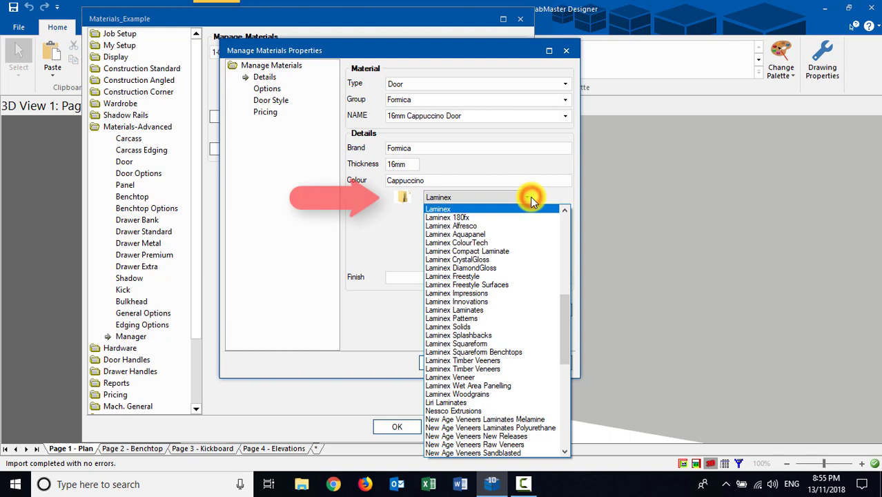
drag(563, 301, 563, 261)
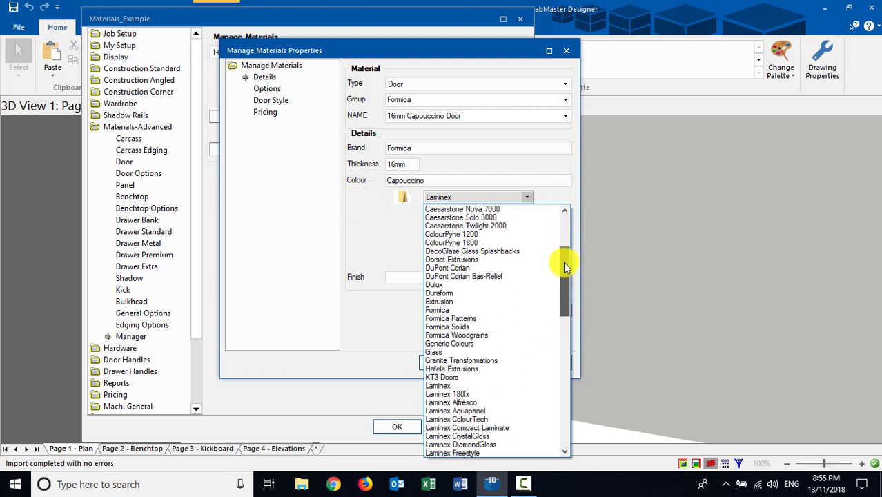
click(454, 309)
click(526, 215)
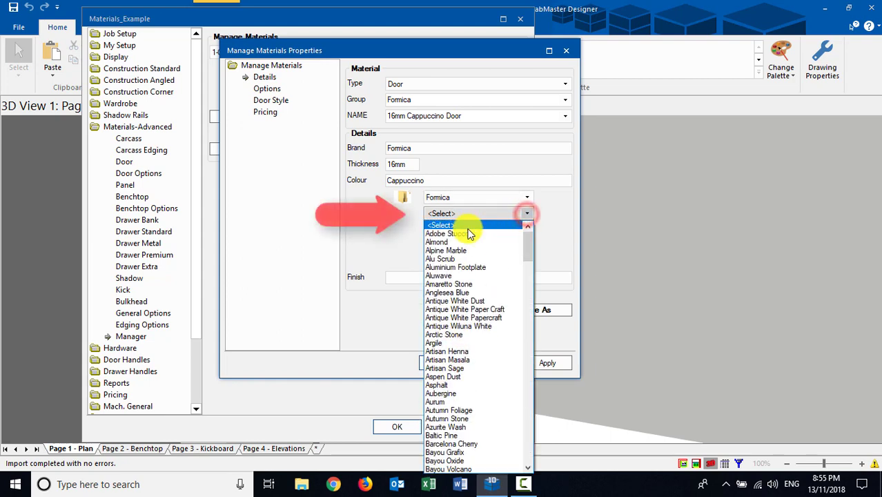
drag(531, 252, 530, 295)
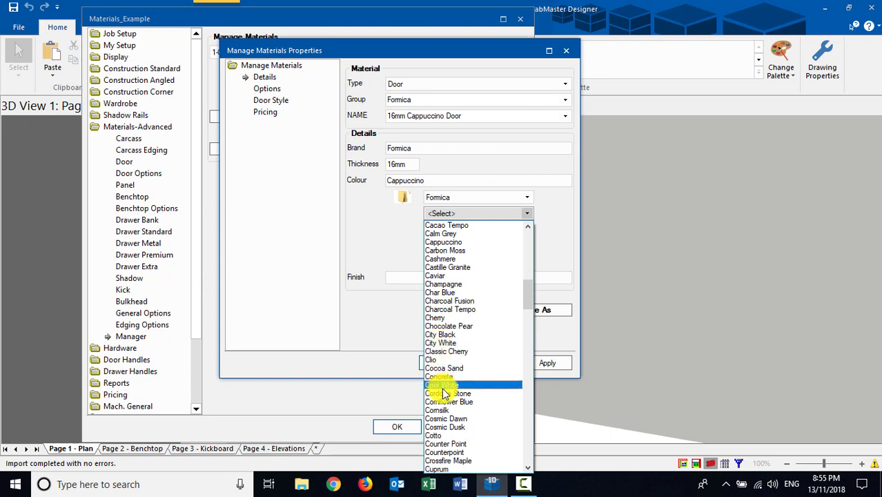
click(449, 243)
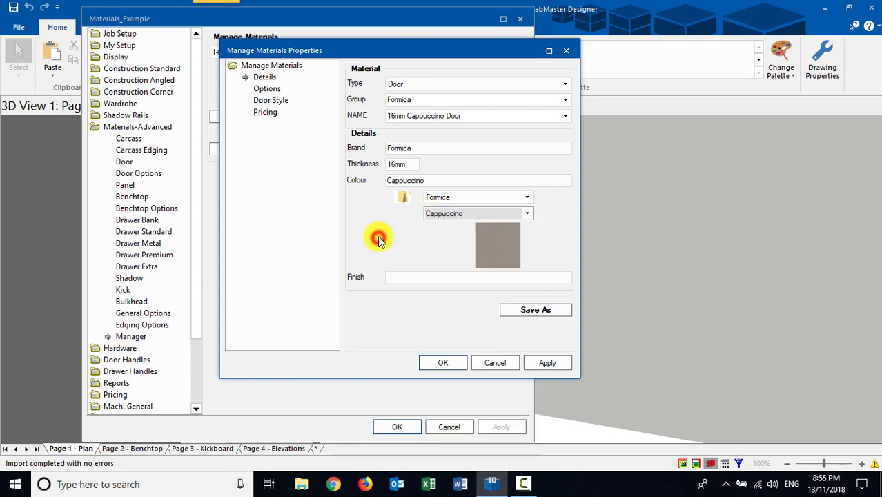
click(391, 277)
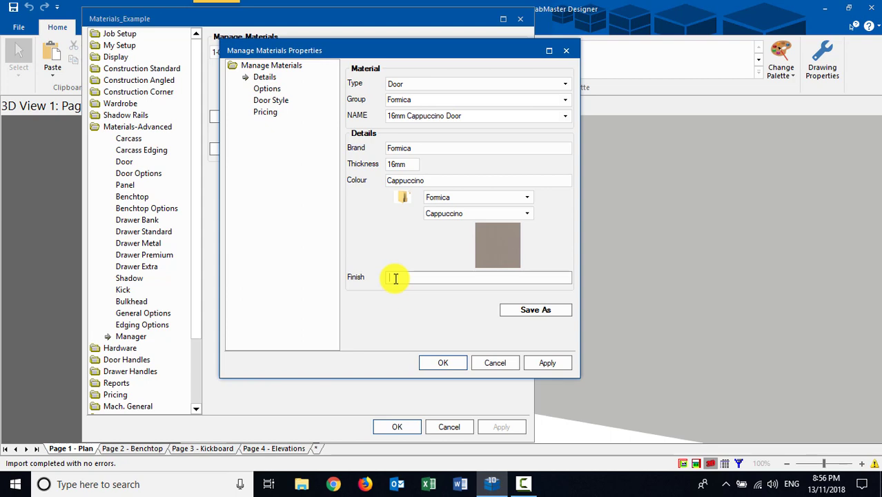
click(447, 115)
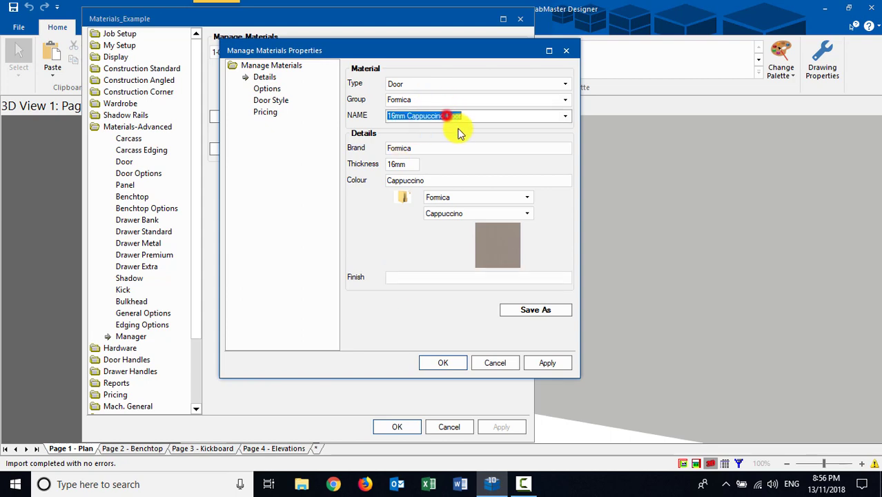
click(274, 90)
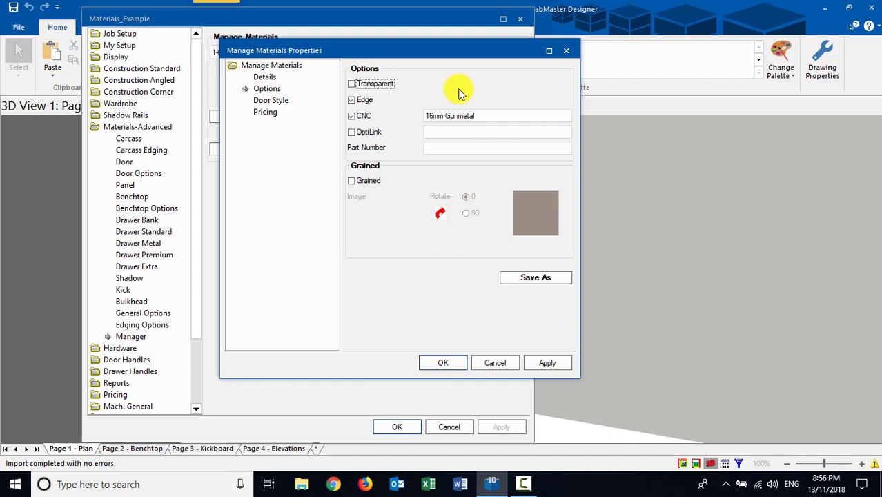
- Try switching the door material's Edge and CNC options off and back on
click(366, 103)
click(366, 101)
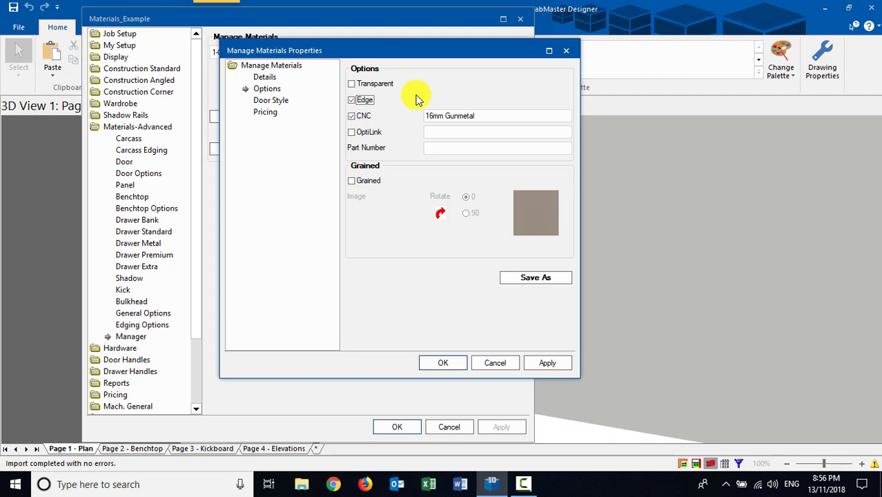
click(352, 118)
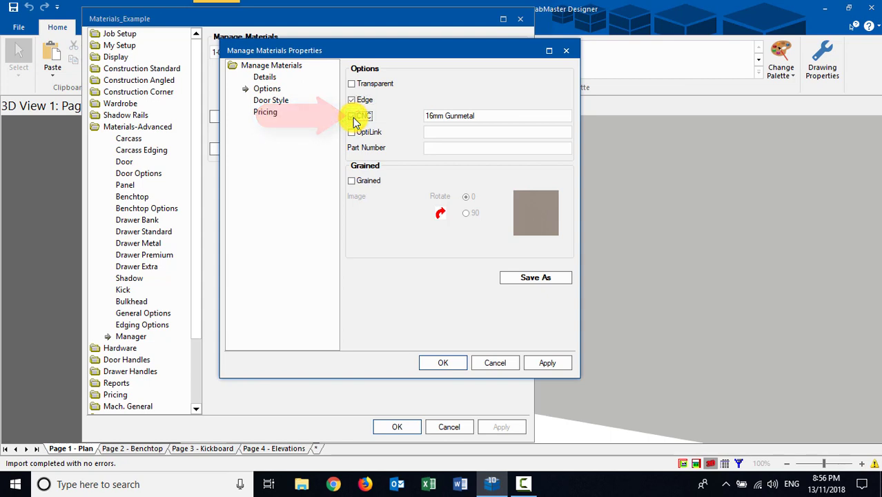
click(353, 120)
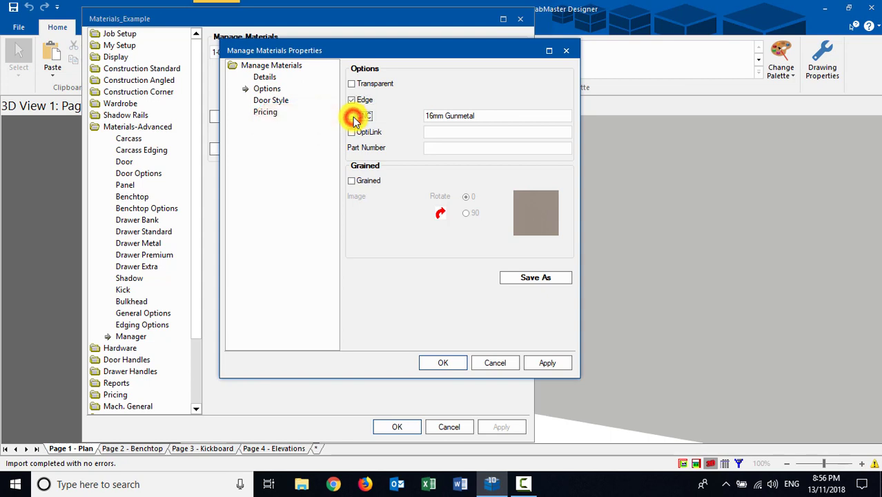
click(353, 120)
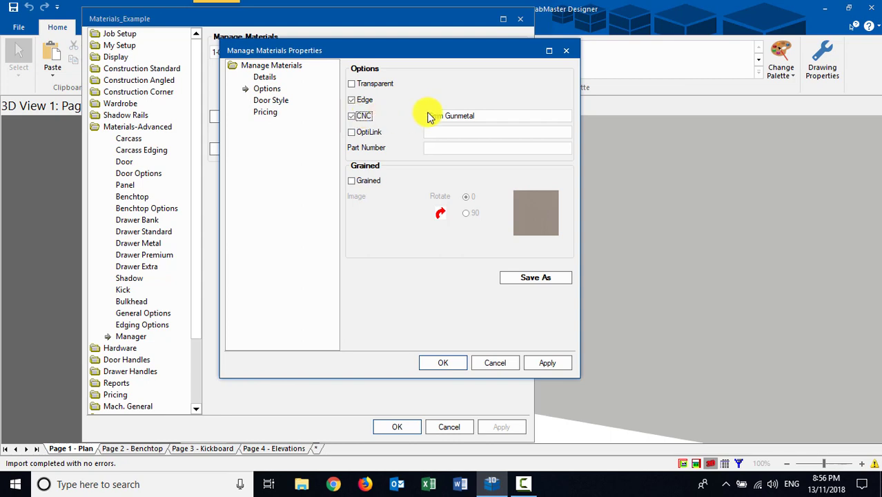
- Change the door material's CNC name to 16mm Cappuccino
drag(478, 115, 448, 118)
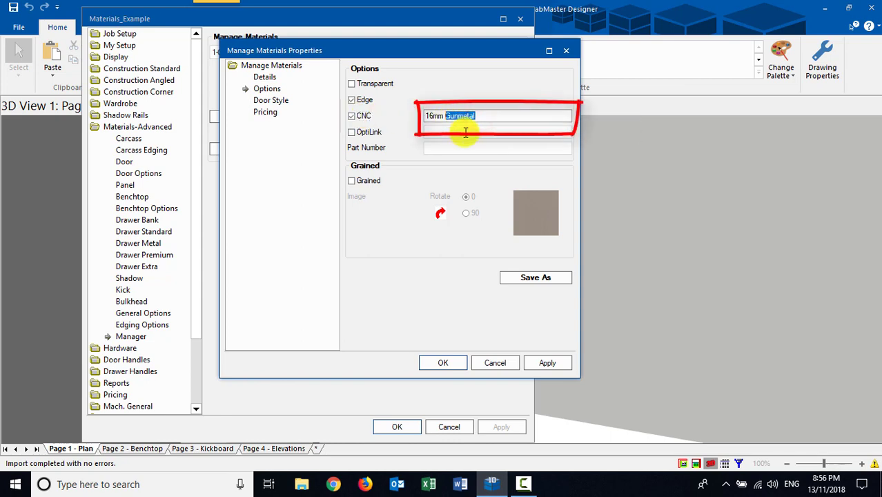
text(Cappucino)
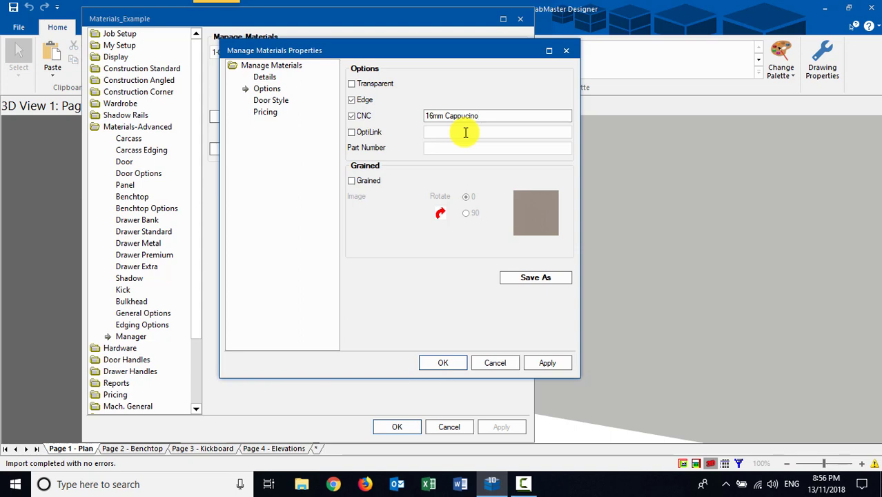
key(BackSpace)
key(BackSpace)
key(BackSpace)
text(cino)
- Try the OptiLink and Grained options on the door material, switching each on and back off
click(353, 136)
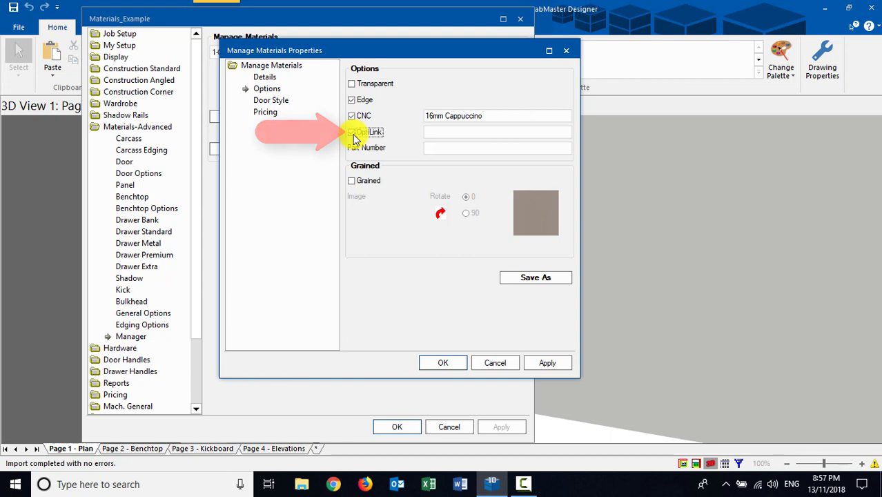
click(354, 133)
click(441, 135)
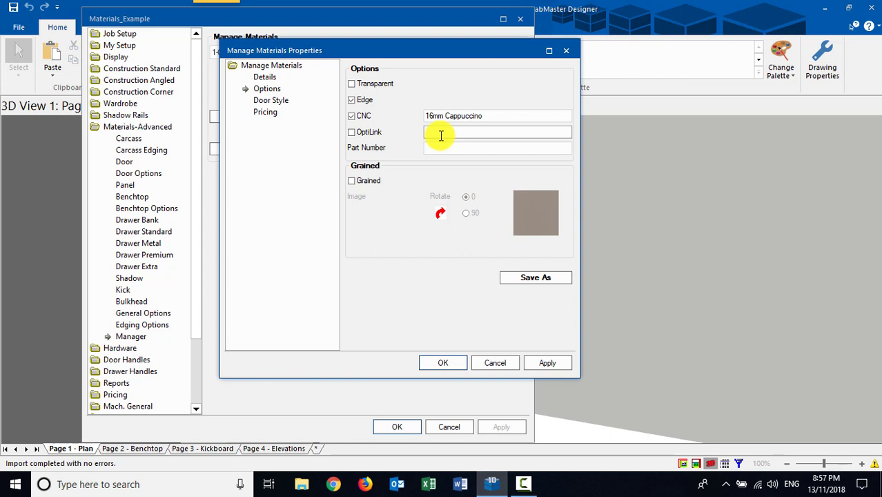
click(437, 148)
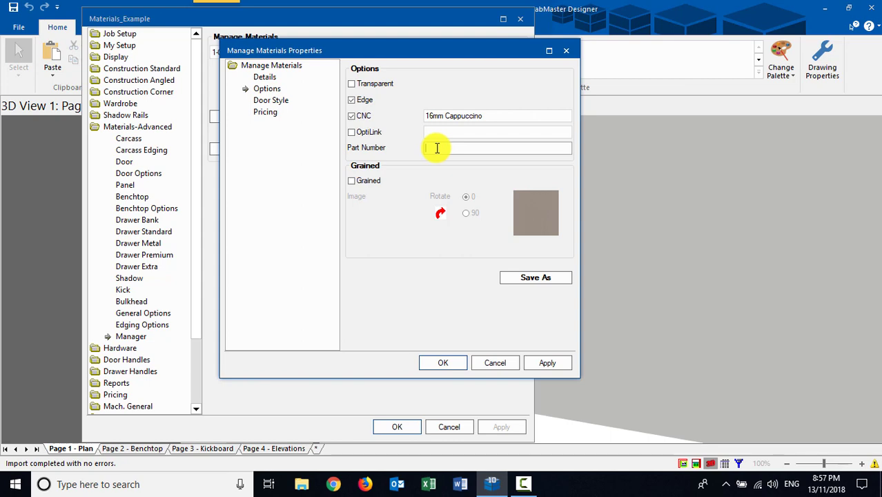
click(351, 180)
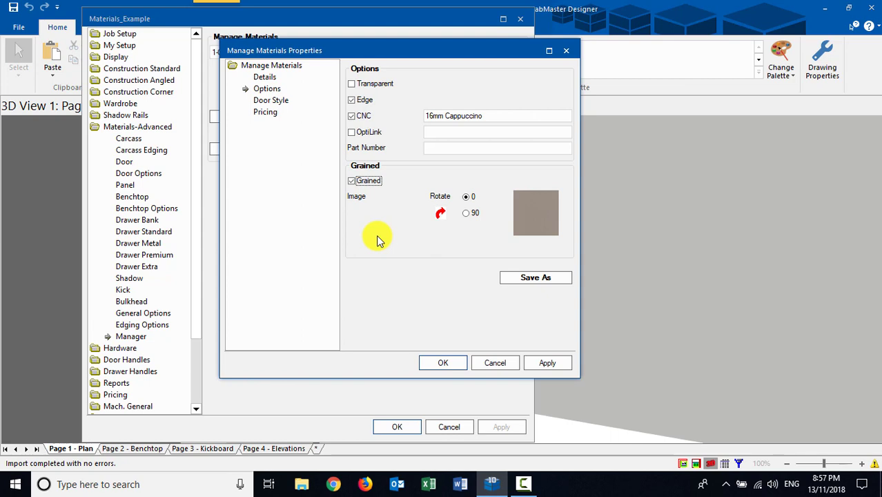
click(351, 181)
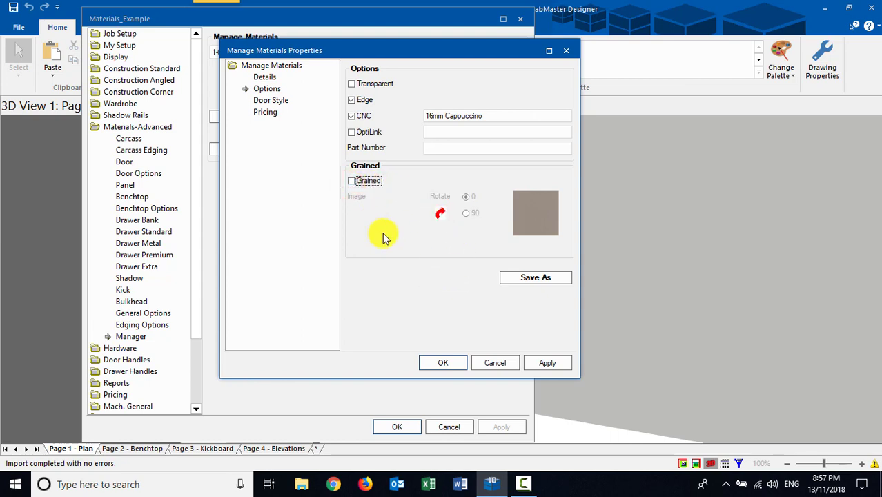
- Examine the door style settings of the material, including the available style categories, the edge choice and the style description
click(264, 101)
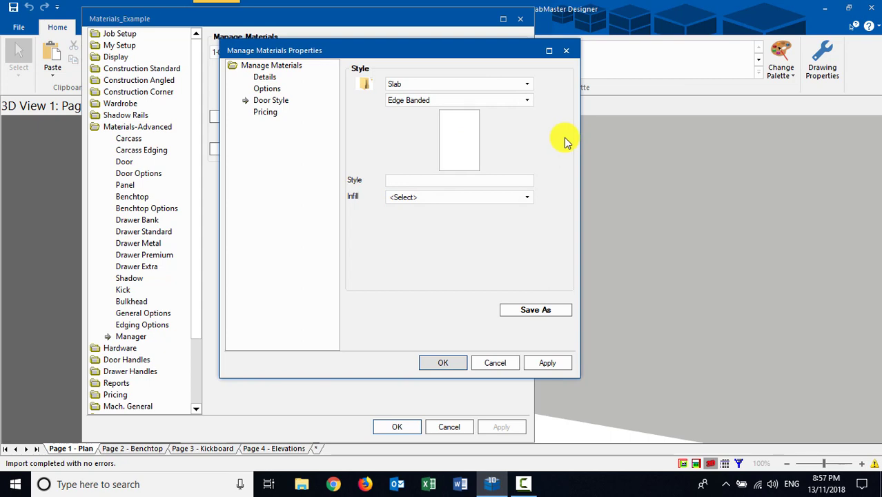
click(527, 84)
click(527, 84)
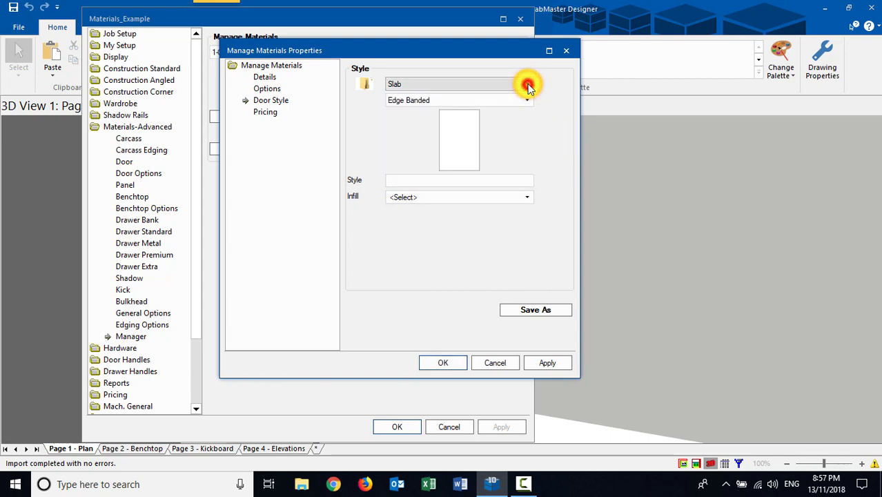
click(527, 100)
click(528, 100)
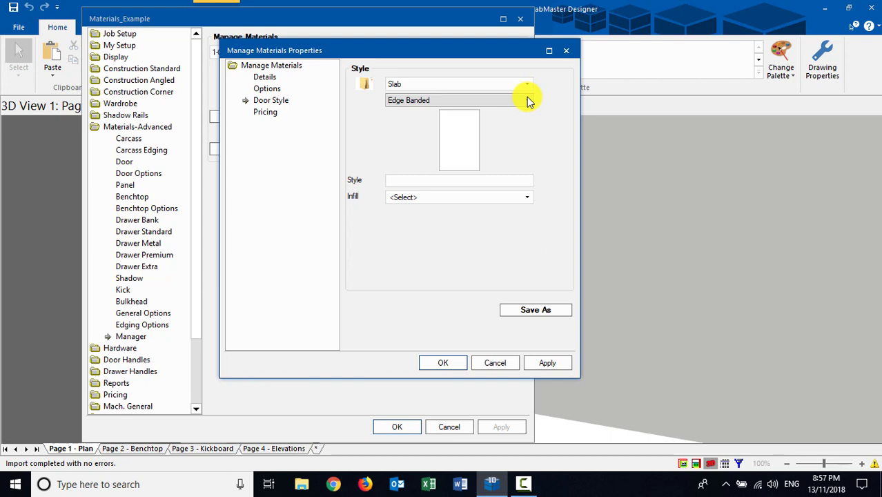
click(526, 85)
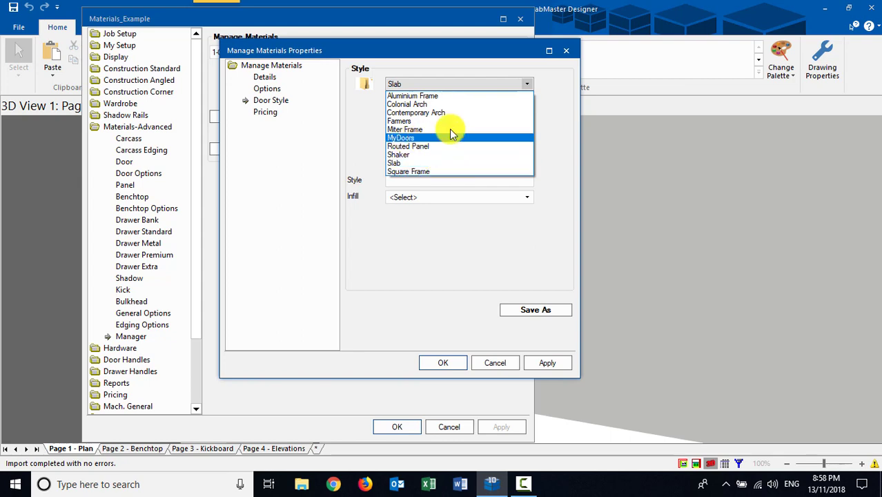
click(556, 93)
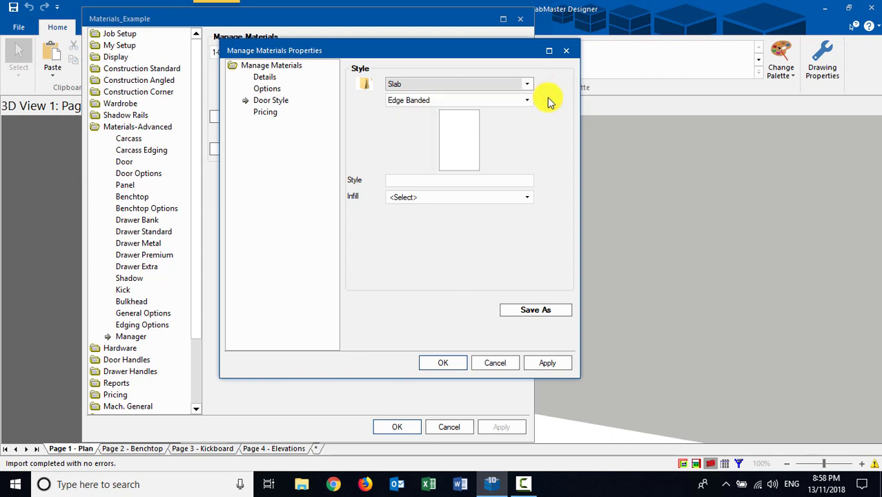
click(400, 181)
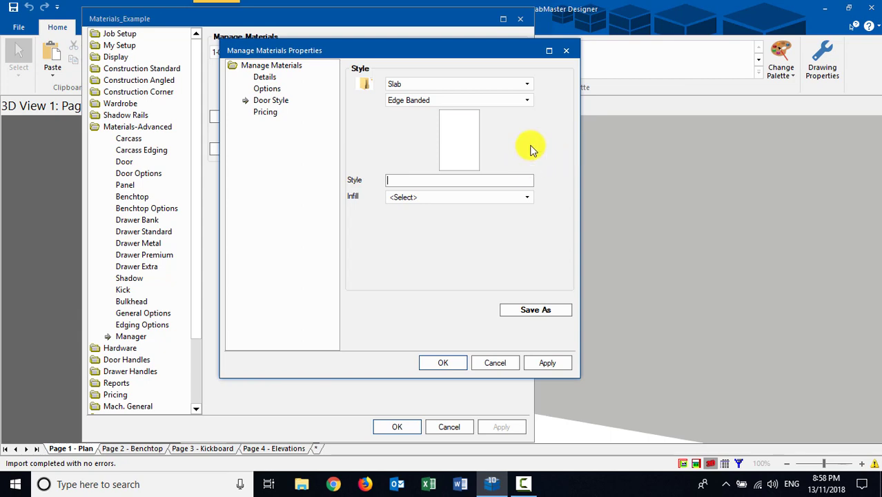
- Check the pricing settings and save the material as 16mm Cappuccino Door under Door : Formica in the 1-CM-Default library
click(263, 111)
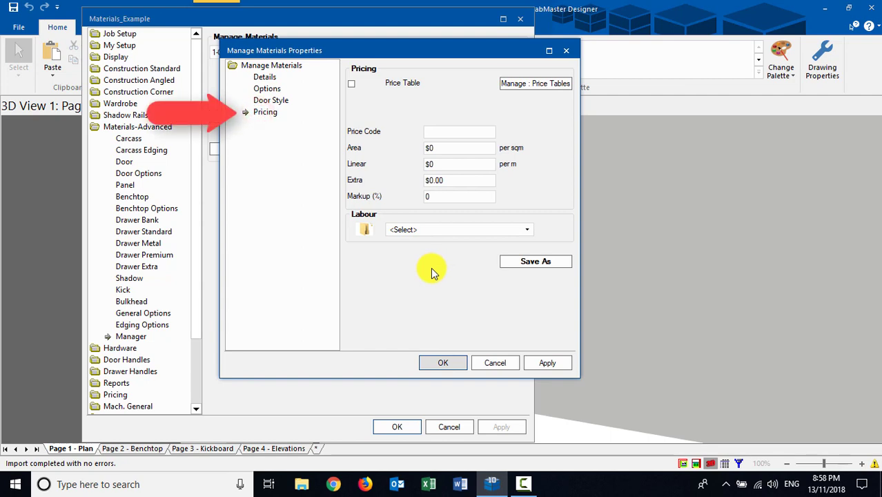
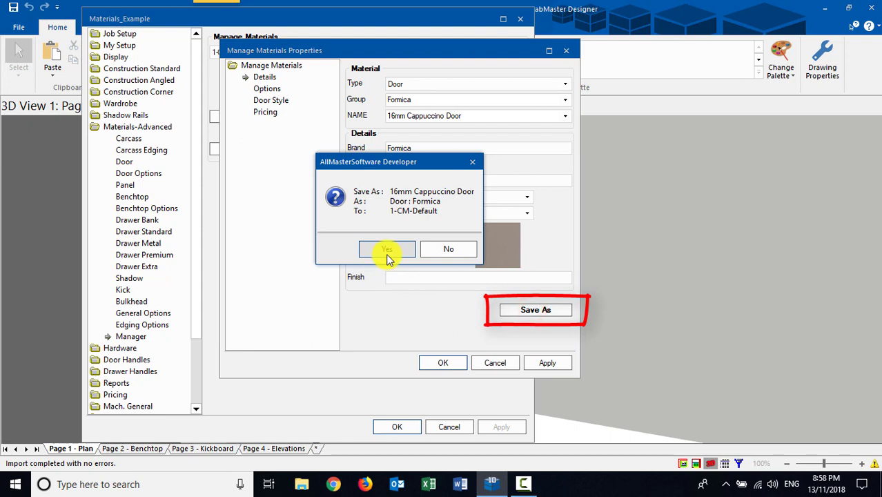
click(387, 250)
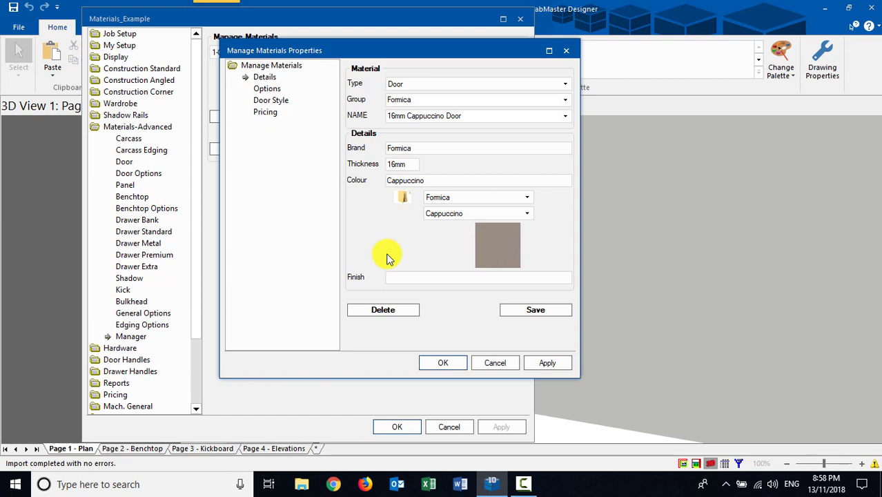
- Change the material name to 16mm Cappuccino Panel as the basis for a matching panel material
click(473, 115)
key(BackSpace)
key(BackSpace)
key(BackSpace)
key(BackSpace)
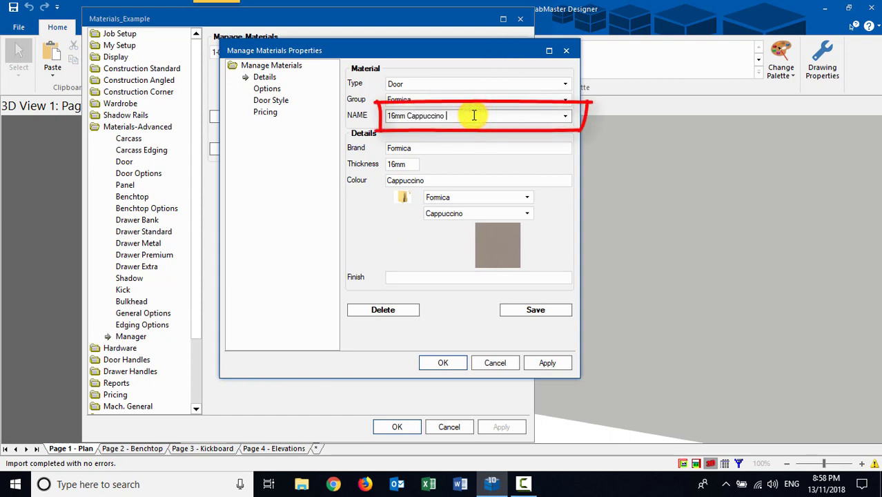
text(Panel)
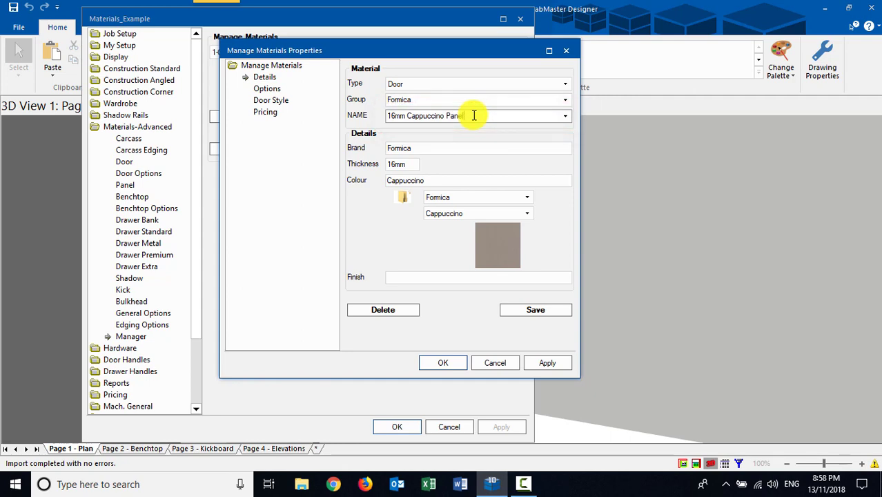
- Change the type of the 16mm Cappuccino Panel material to Panel and check its Formica group
click(457, 98)
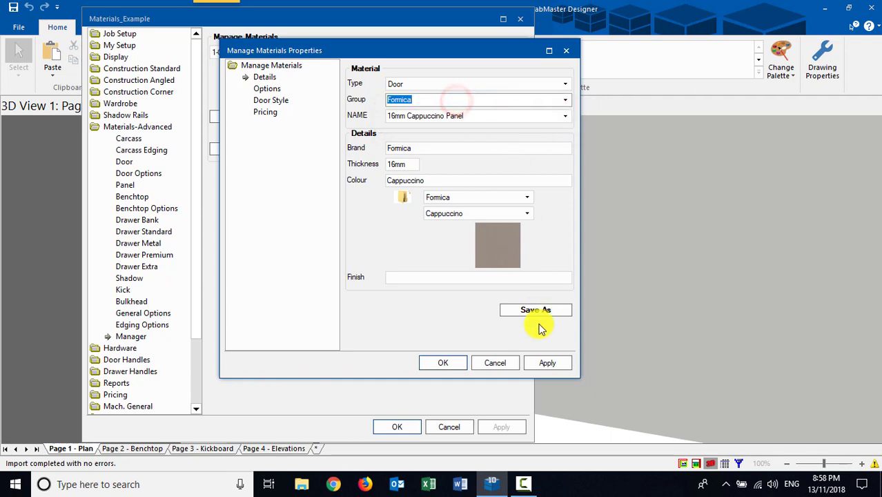
click(565, 84)
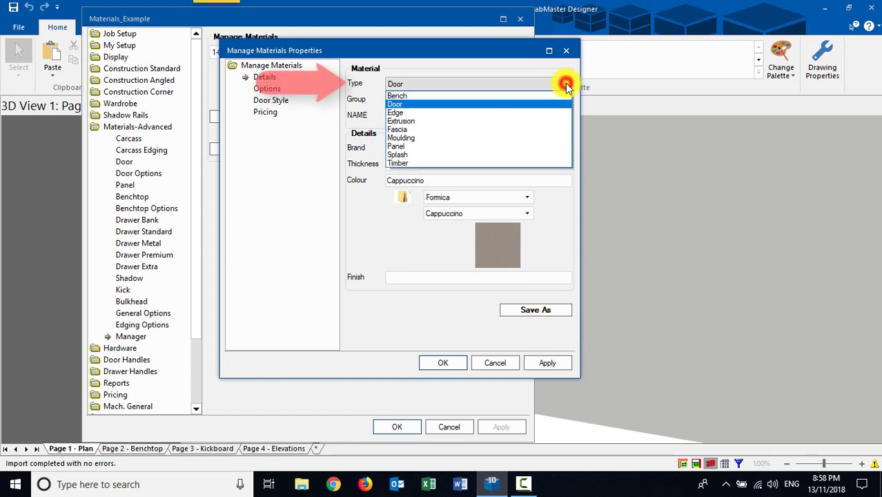
click(399, 146)
click(428, 99)
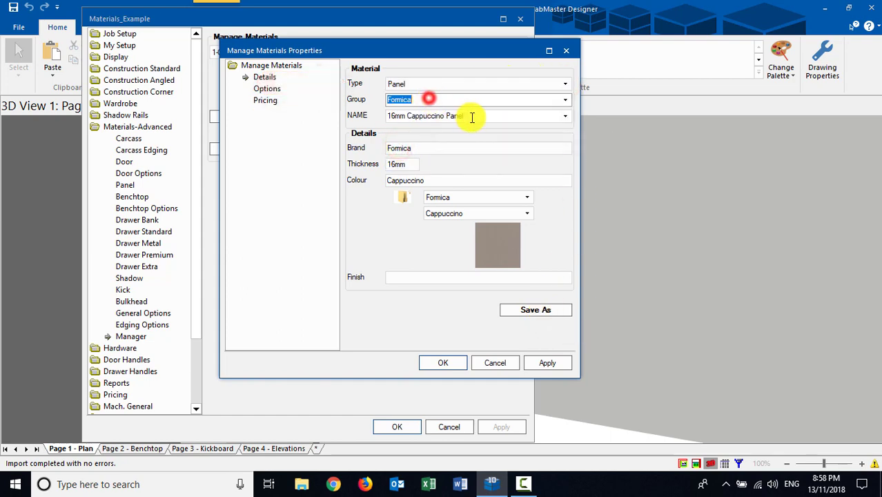
- Check the details, options and pricing of the 16mm Cappuccino Panel material and save it as a new material
click(483, 116)
click(451, 145)
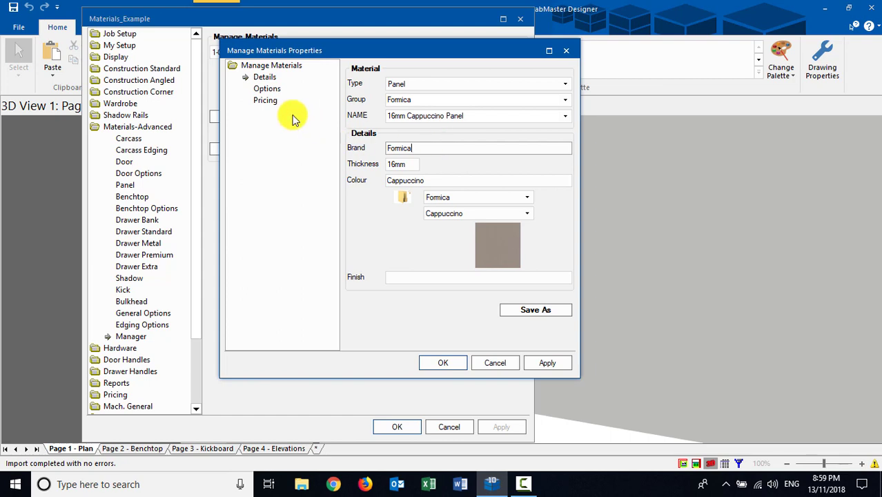
click(266, 88)
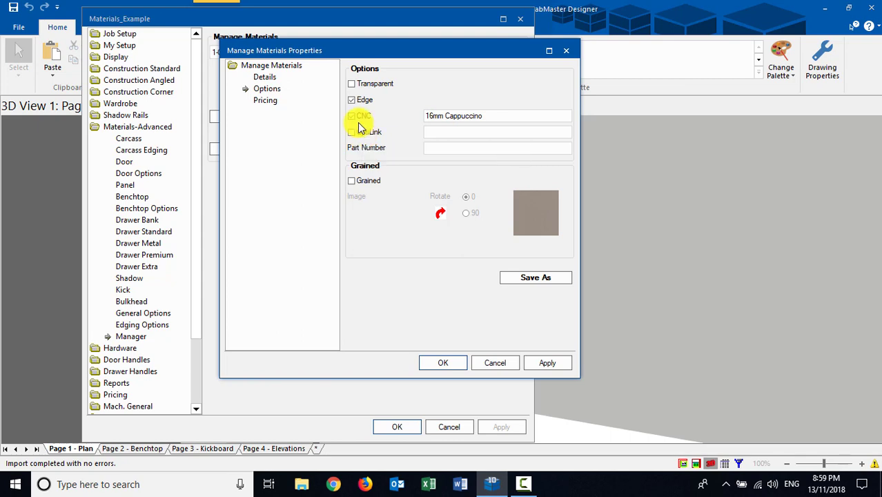
click(263, 100)
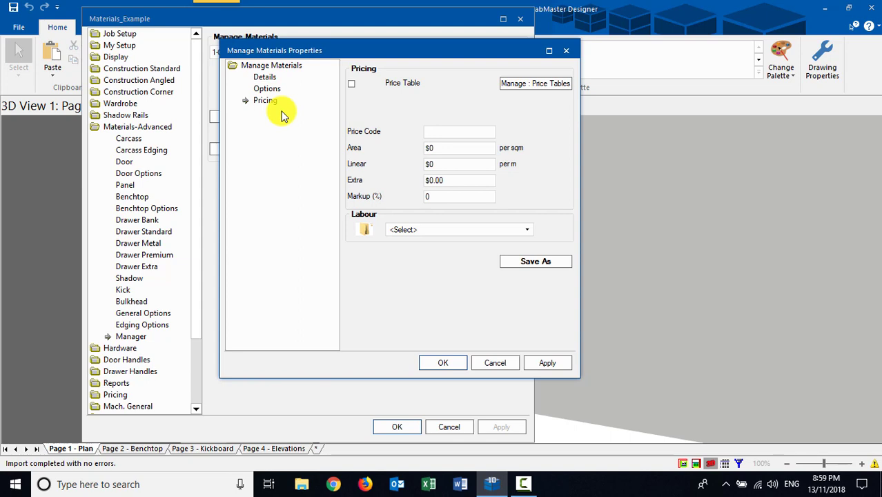
click(264, 78)
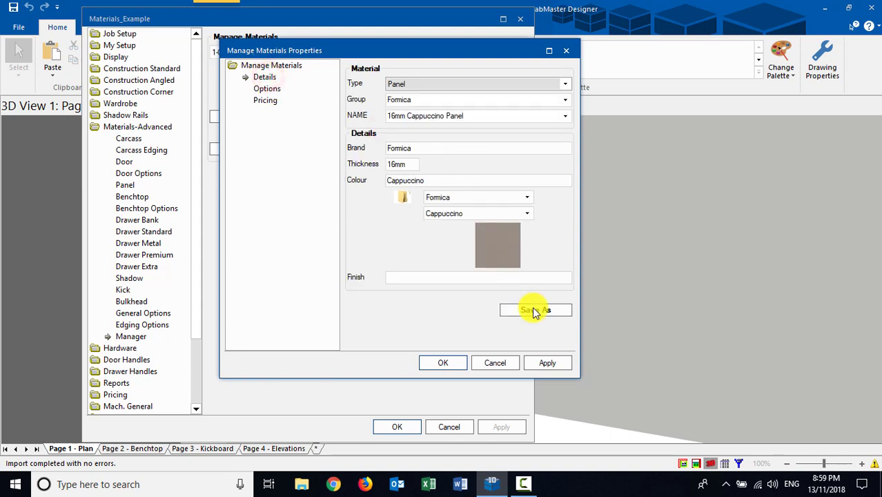
click(534, 310)
click(388, 248)
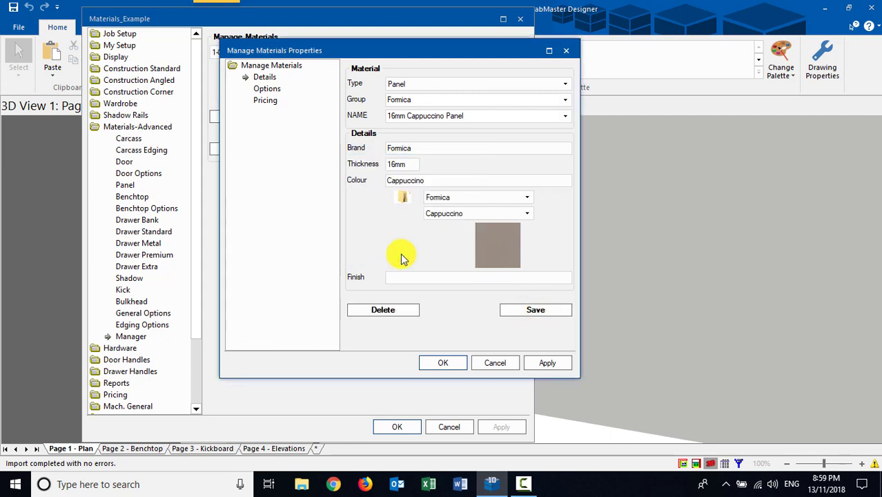
- Change the material name to 16mm Calm Grey Panel
click(445, 120)
drag(445, 118, 408, 117)
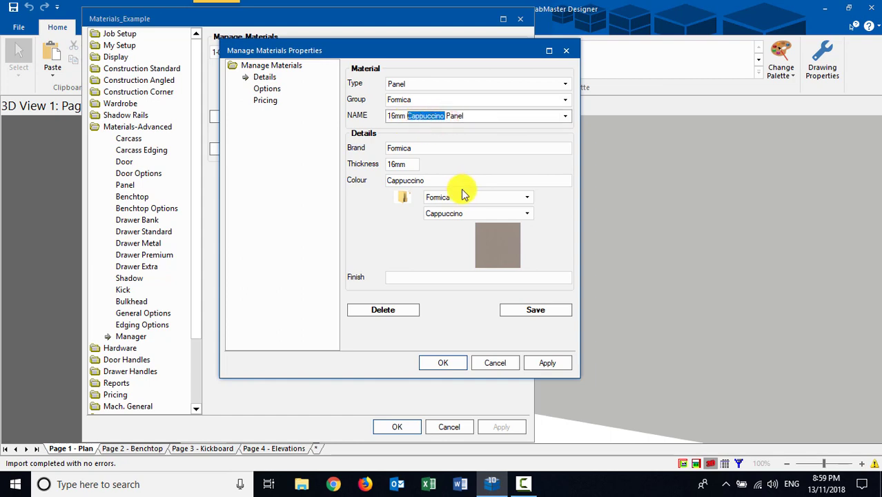
text(Calm)
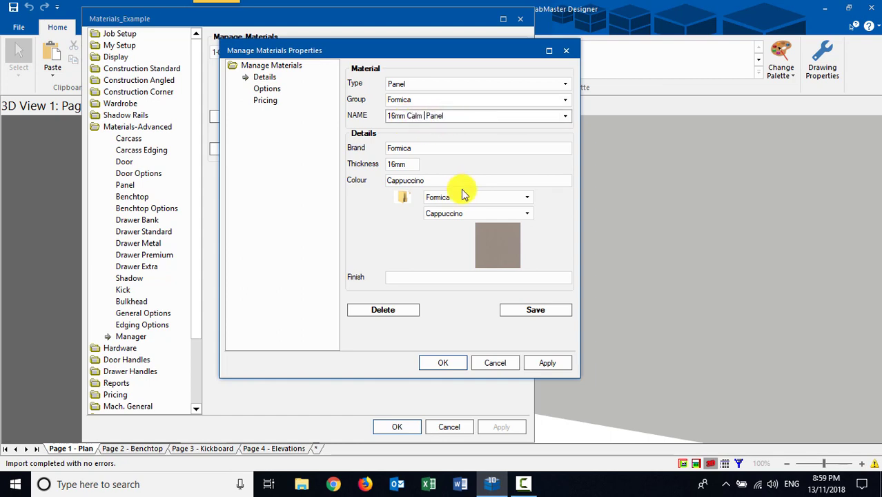
text( Grey)
key(Tab)
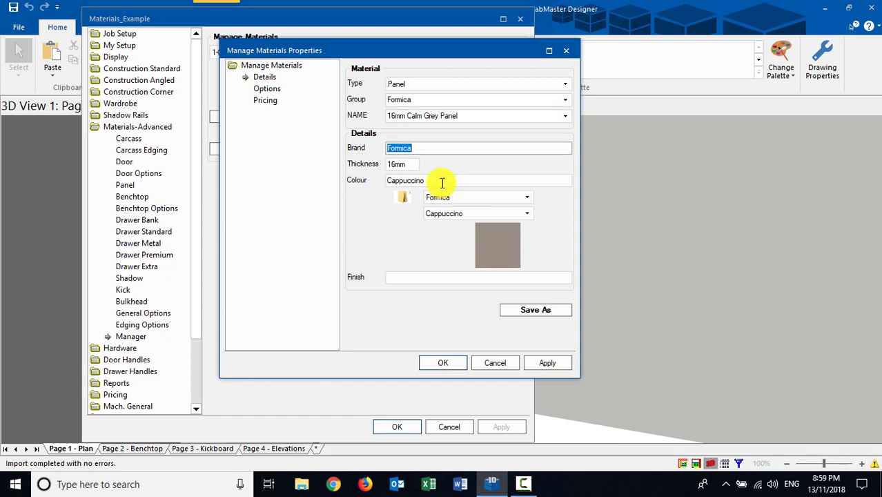
- Set the panel material's colour to Calm Grey and pick the matching Calm Grey image from the Formica colours
double_click(443, 182)
text(Calm )
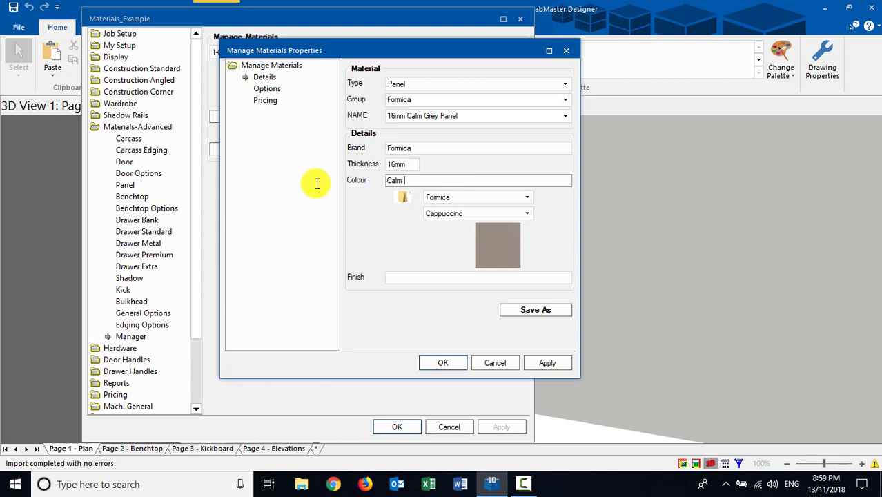
text(Grey)
key(Tab)
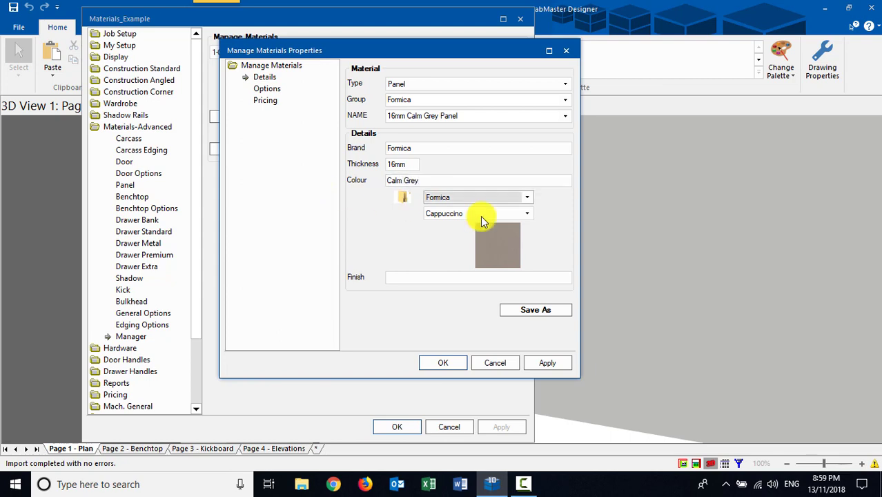
click(528, 214)
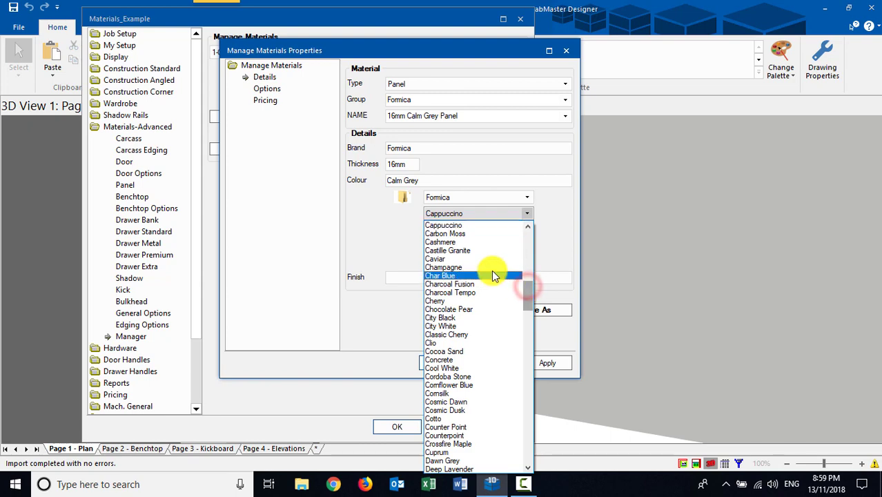
scroll(527, 280, up, 5)
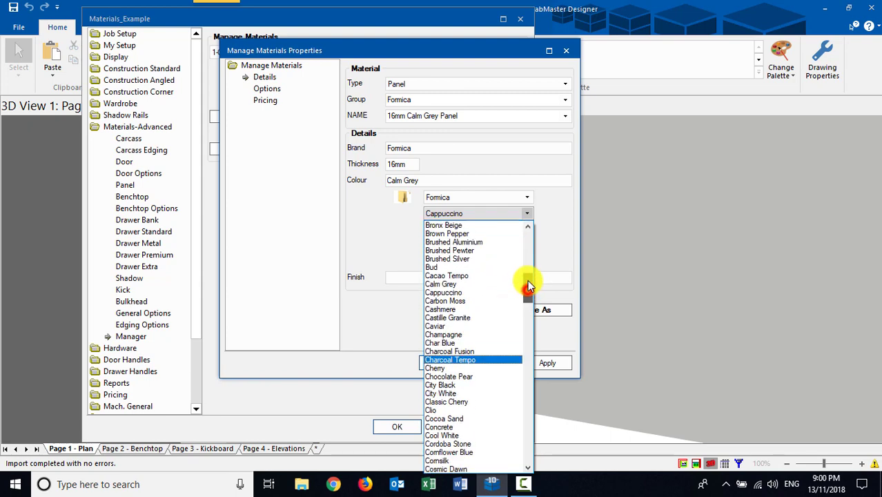
click(445, 334)
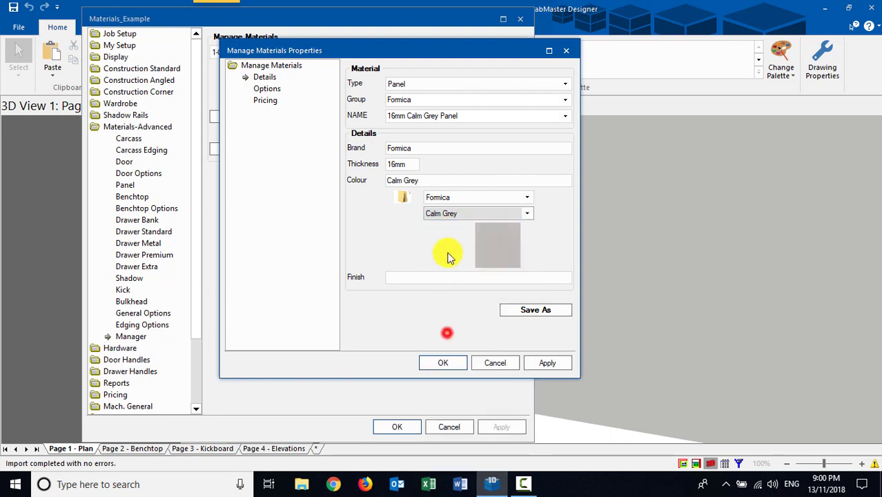
- Set the CNC material name in the panel's options to 16mm Calm Grey
click(264, 89)
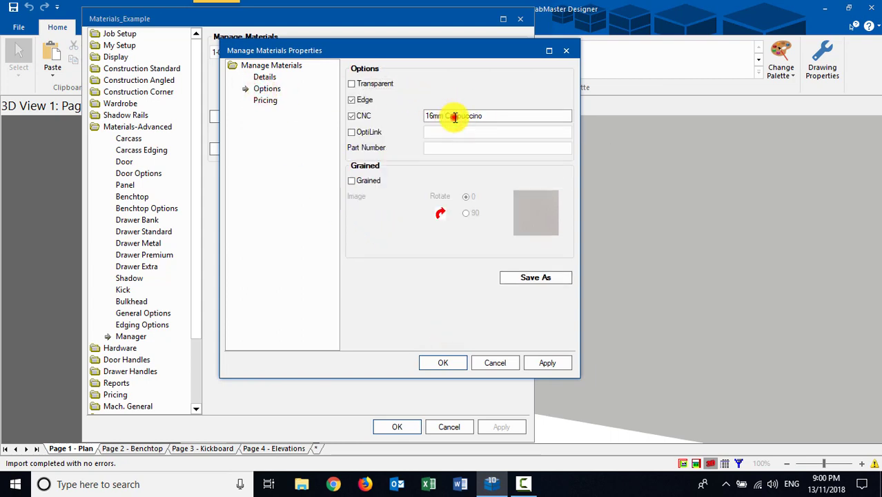
drag(453, 116, 516, 117)
text(lm Grey)
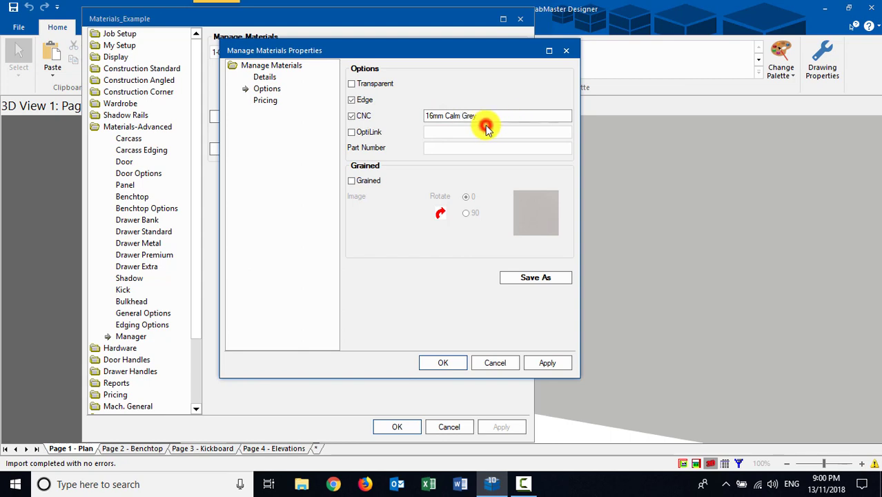
click(464, 135)
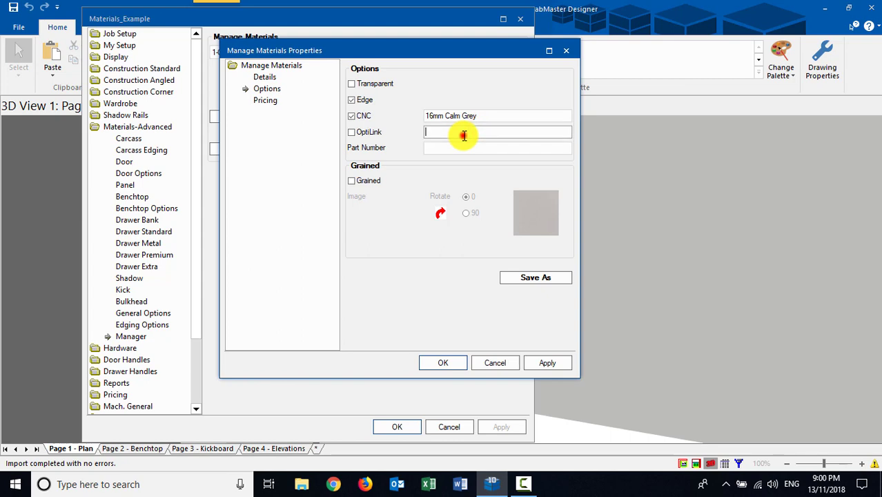
- Check the pricing settings and save the 16mm Calm Grey Panel as a new material
click(265, 100)
click(265, 77)
click(532, 309)
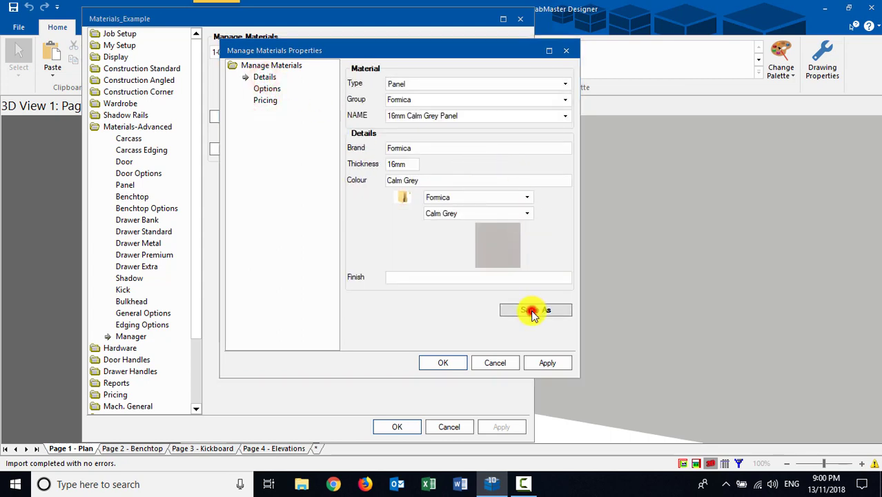
click(385, 249)
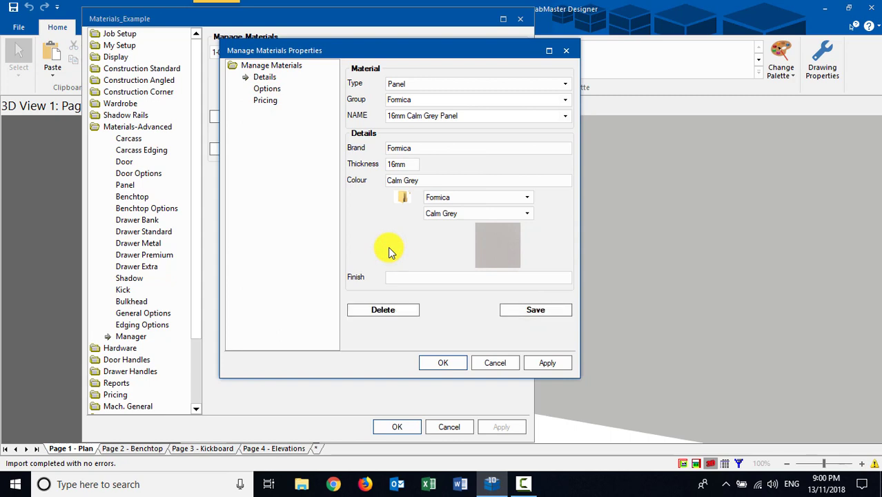
- Change the material name to 16mm Calm Grey Door and its type to Door
drag(488, 115, 444, 117)
key(BackSpace)
click(445, 98)
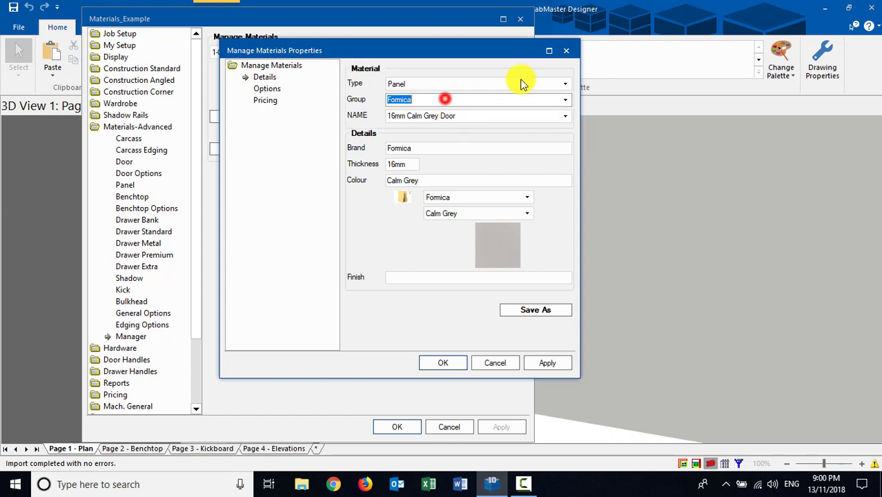
click(563, 82)
click(409, 104)
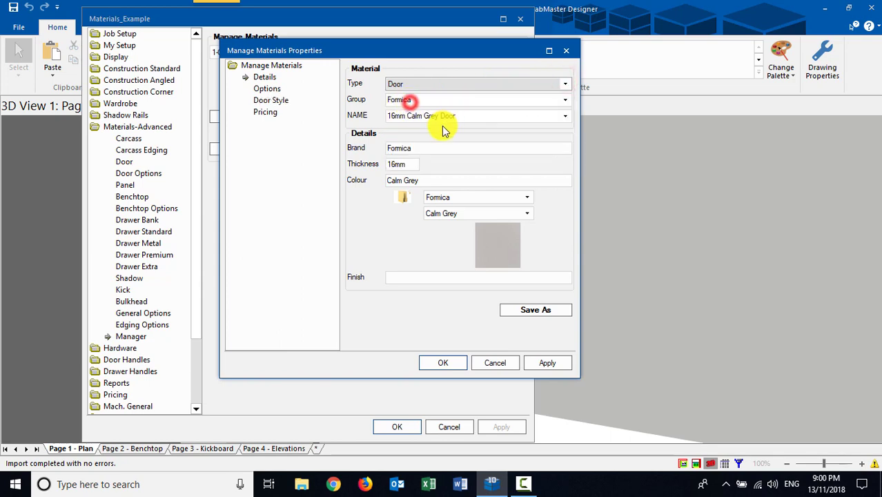
click(426, 151)
- Check the door's options, door style and pricing, and save the 16mm Calm Grey Door as a new material
click(264, 88)
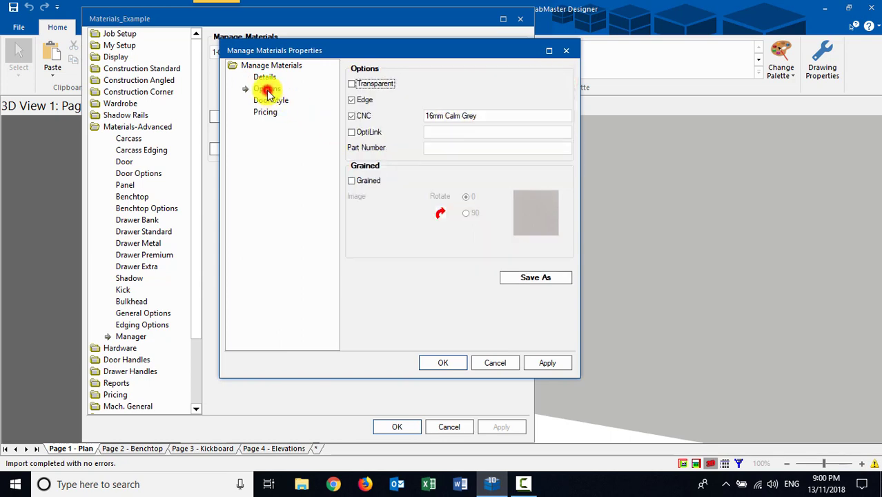
click(477, 116)
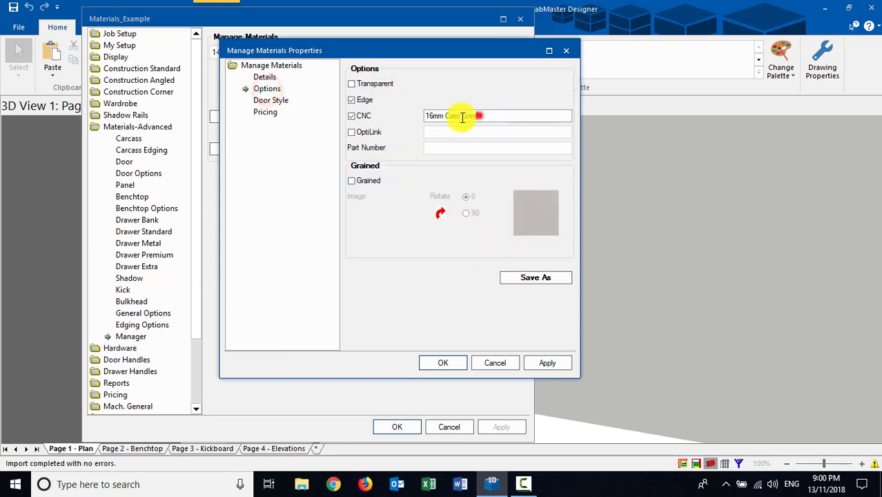
click(262, 101)
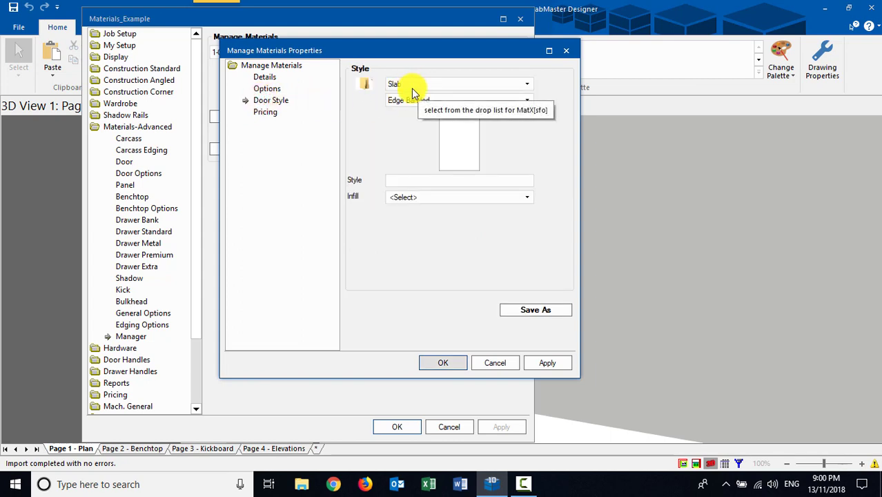
click(263, 111)
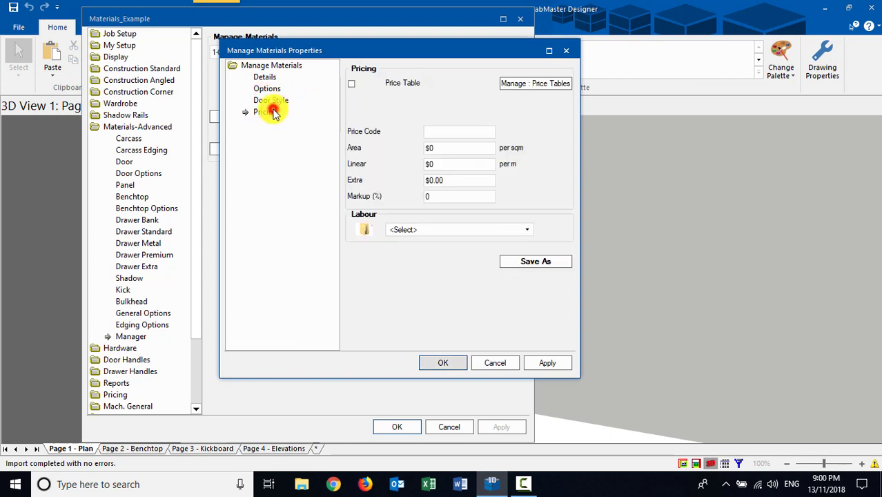
click(264, 87)
click(263, 78)
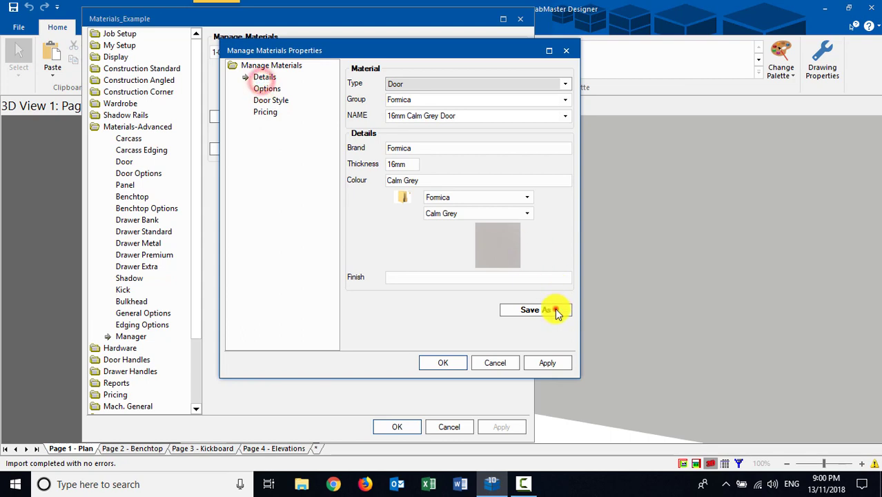
click(552, 310)
click(385, 250)
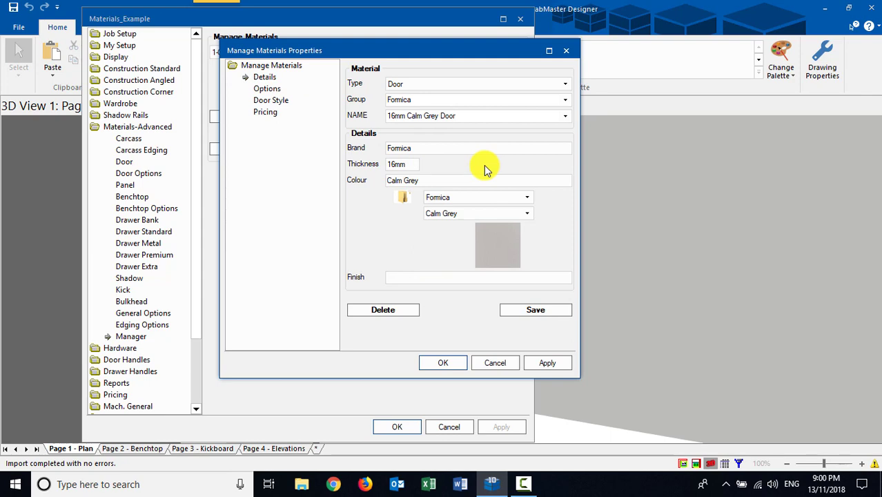
- Change the material group to Dulux and the name to 16mm Birch Grey Door
double_click(419, 102)
text(Dulu)
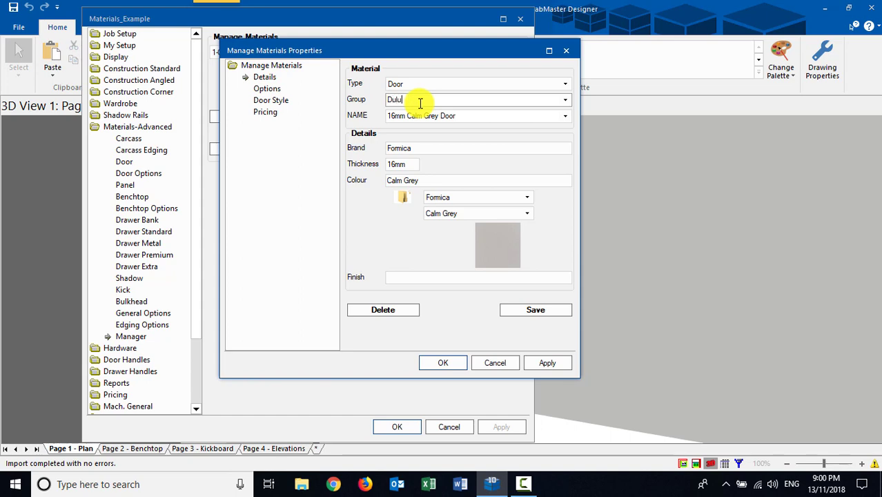
text(x)
key(Tab)
key(End)
key(BackSpace)
key(BackSpace)
key(BackSpace)
key(BackSpace)
key(BackSpace)
key(BackSpace)
key(BackSpace)
key(BackSpace)
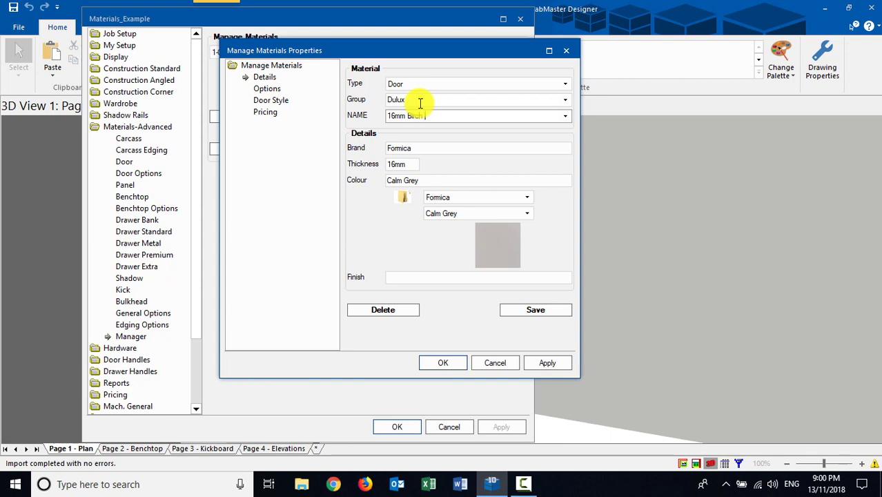
text(ey Door)
key(Tab)
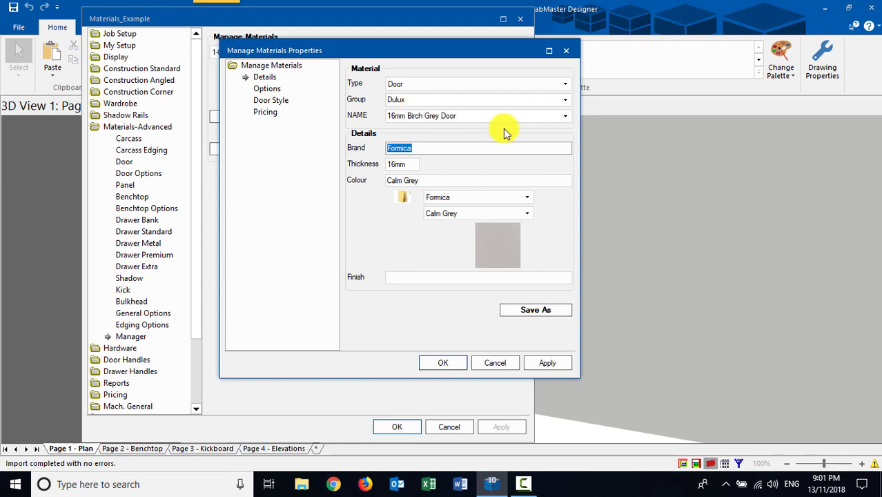
- Set the door material's brand to Dulux and its colour to Birch Grey
text(Dulux)
key(Tab)
key(Tab)
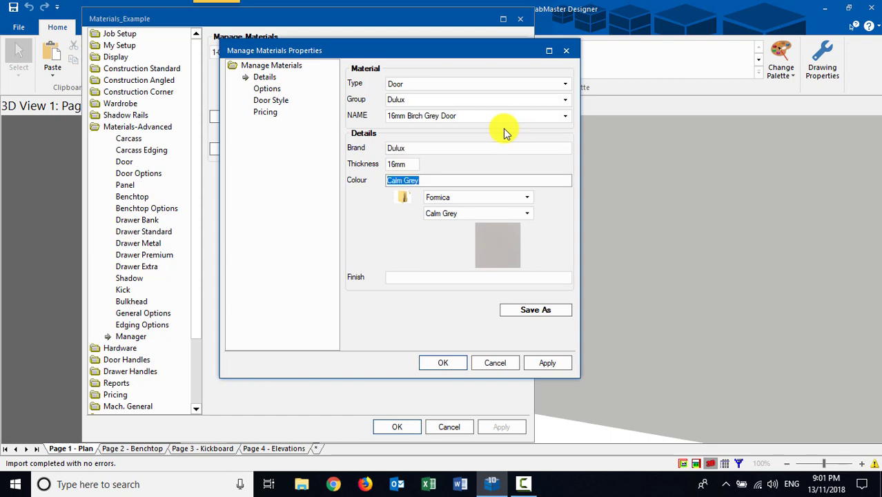
text(Birch Grey)
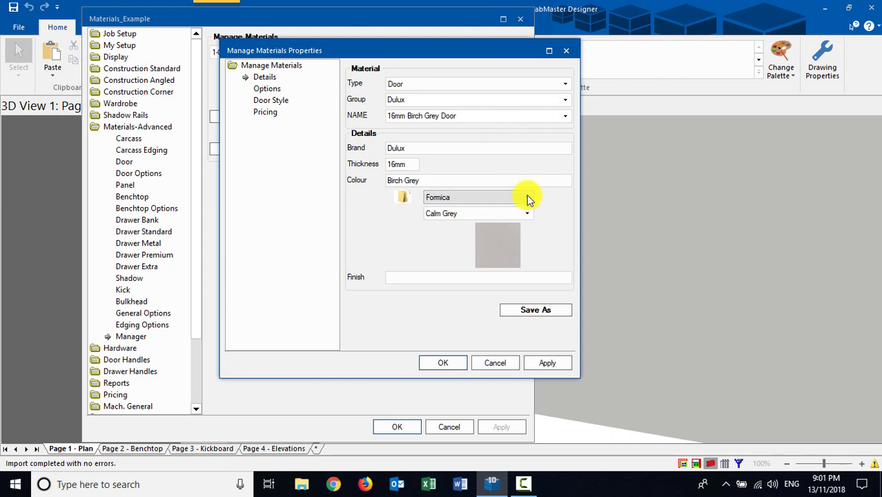
- Assign the Birch Grey image from the Dulux colour category to the door material
click(526, 198)
drag(563, 291, 571, 247)
click(429, 360)
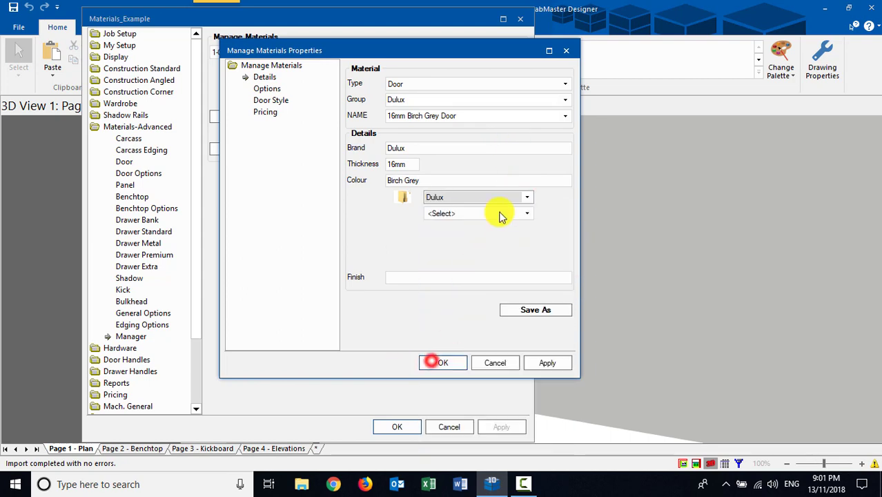
click(528, 213)
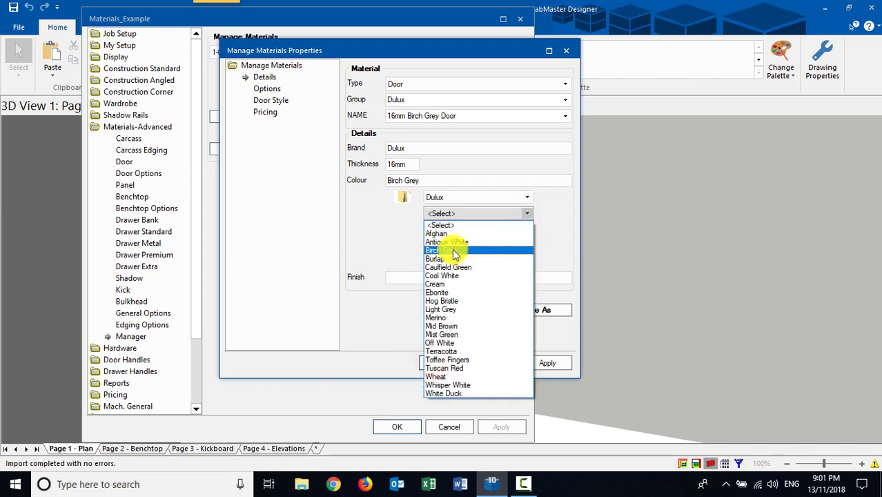
click(452, 249)
click(394, 277)
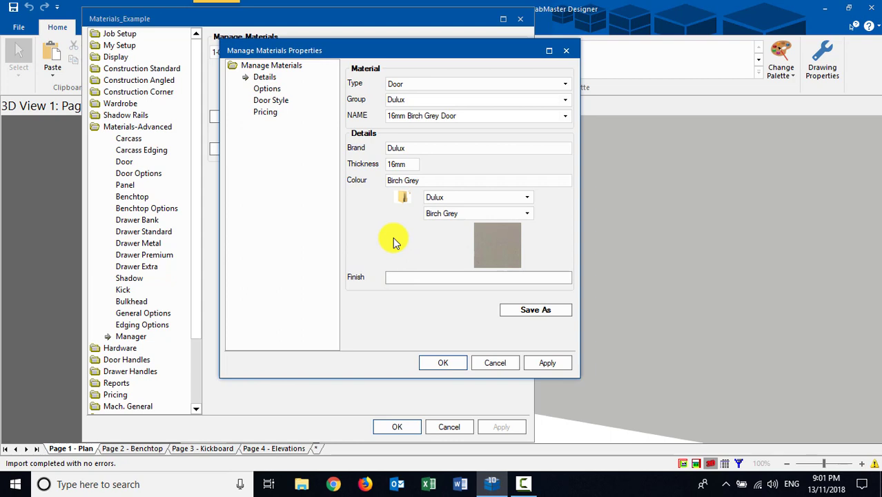
- Change the door material's name to 16mm Birch Grey High Gloss Door and enter High Gloss as its finish
click(440, 116)
text(Hi)
text(gh Gloo)
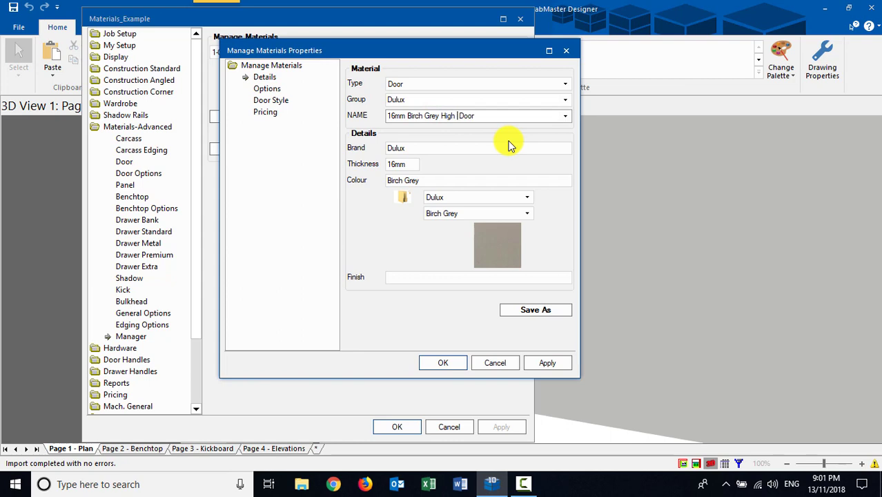
key(BackSpace)
text(ss)
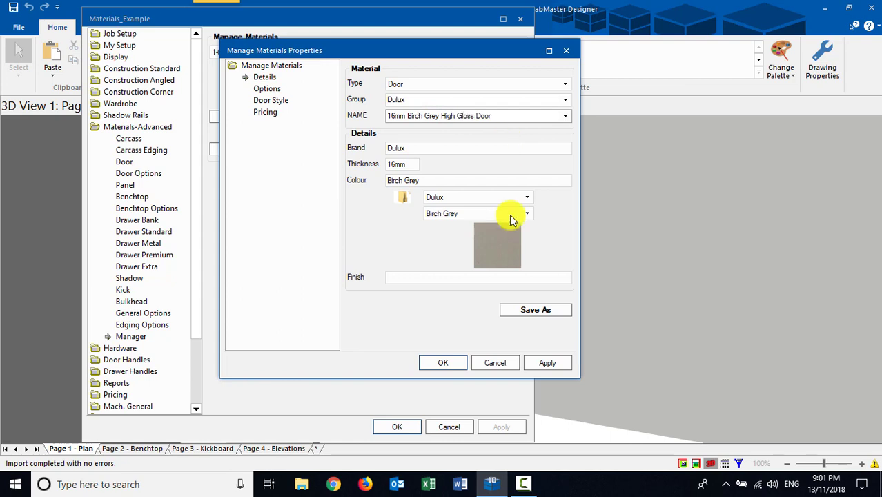
click(425, 277)
text(High Gloss)
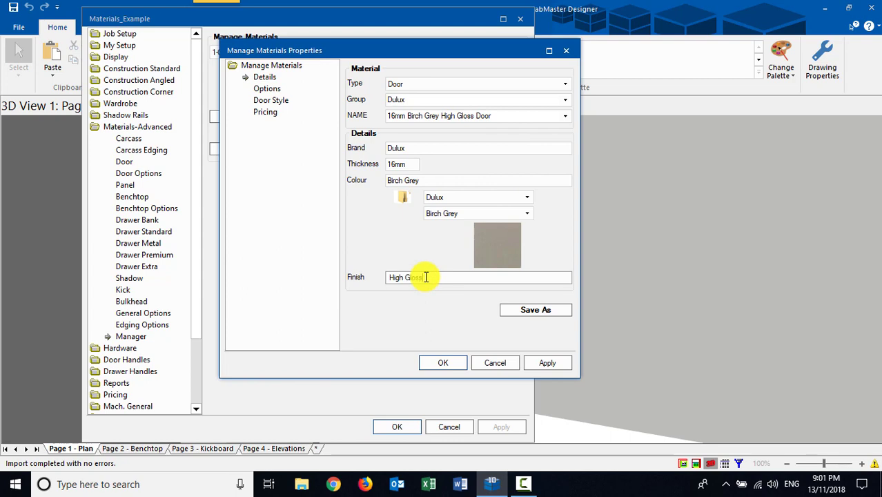
- Set the CNC material name of the Birch Grey door to 16mm MDF Raw
click(267, 88)
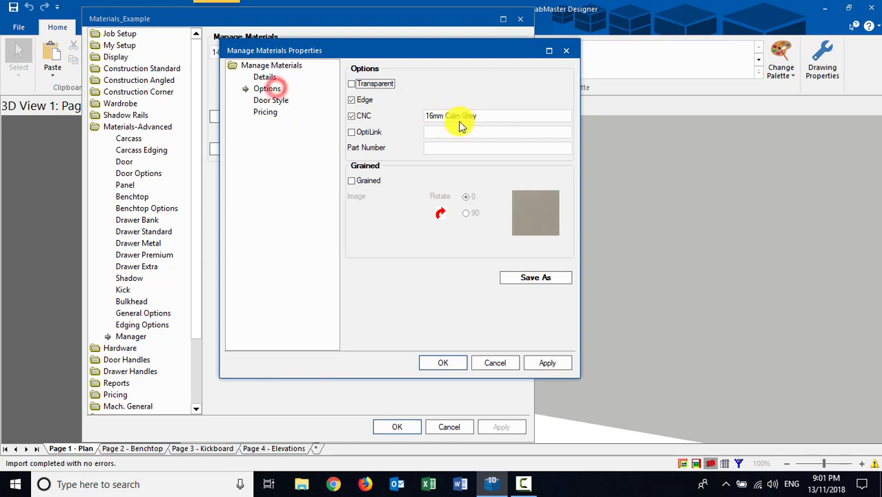
drag(479, 115, 449, 117)
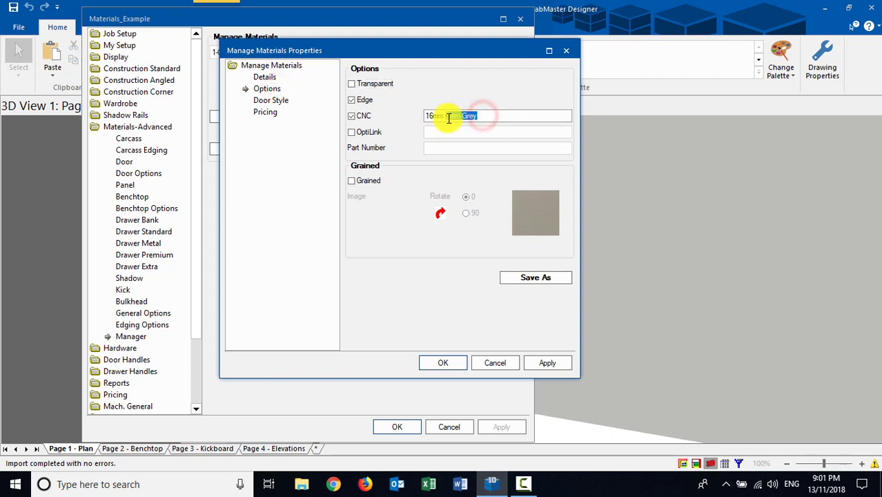
text(C)
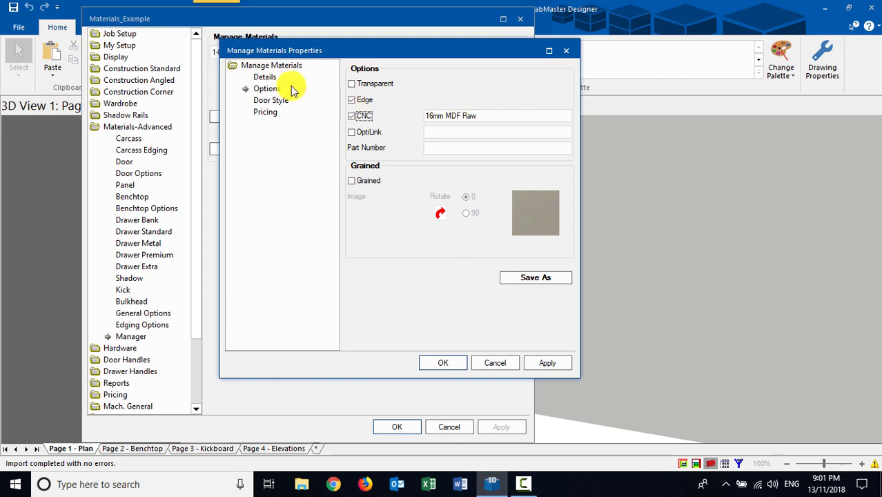
- Shorten the material name to Birch Grey High Gloss Door and set its thickness to 18mm
click(265, 78)
click(407, 115)
drag(407, 115, 368, 124)
key(Delete)
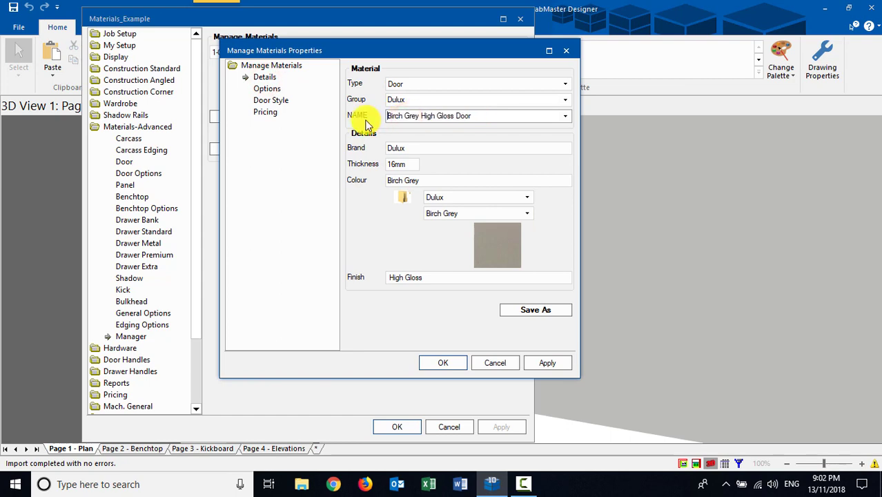
double_click(394, 167)
text(18mm)
key(Tab)
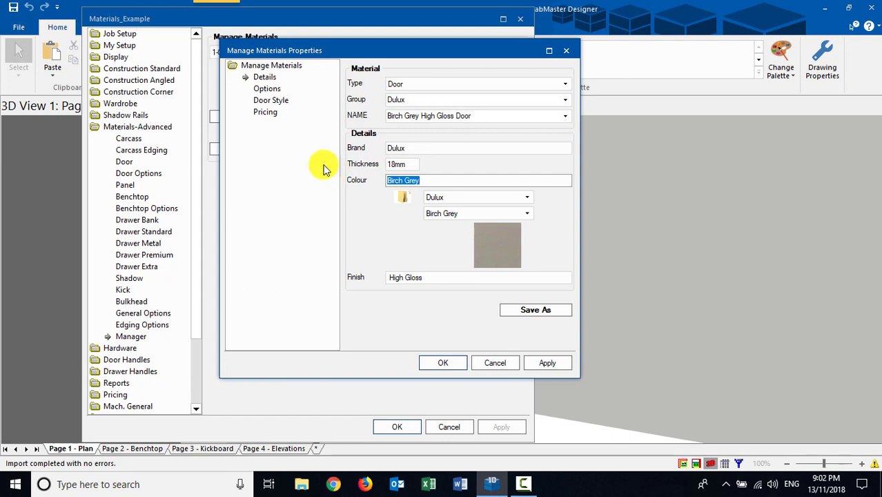
- Change the door's CNC material name to 18mm MDF Raw and turn off the Edge option
click(267, 89)
click(440, 116)
click(354, 116)
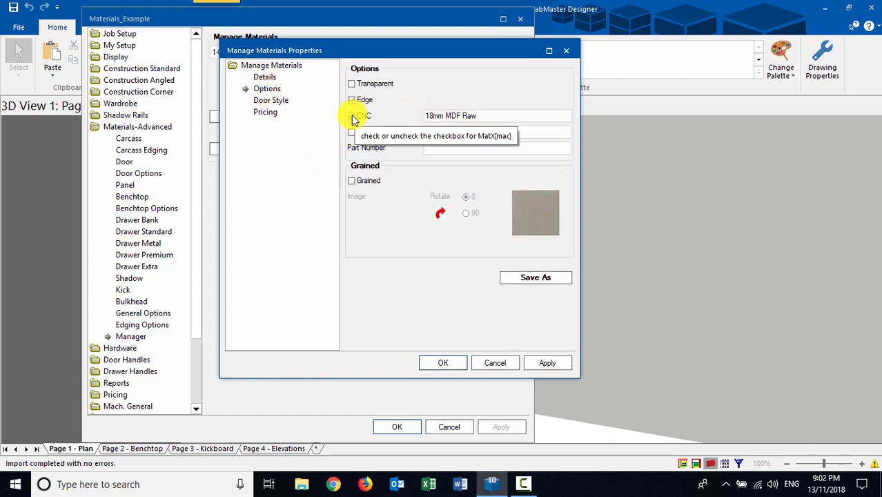
click(352, 100)
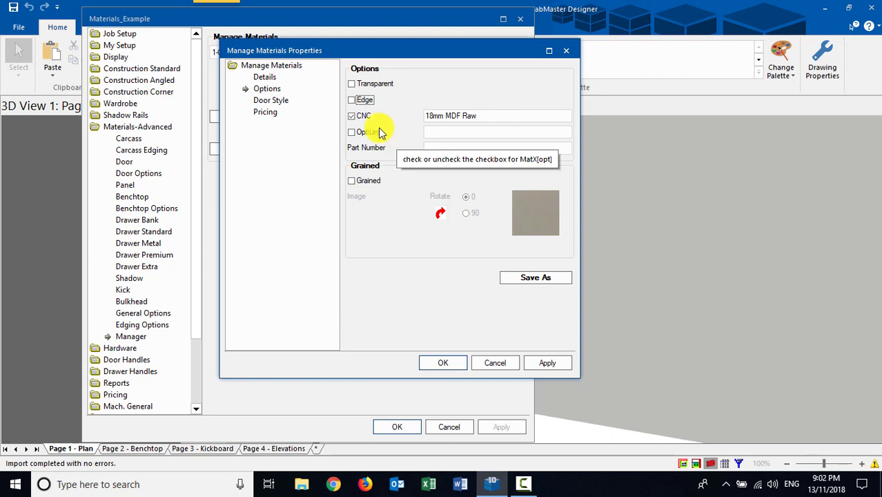
- Check the door style, save Birch Grey High Gloss Door as a new Dulux door material and view the group's material names
click(277, 100)
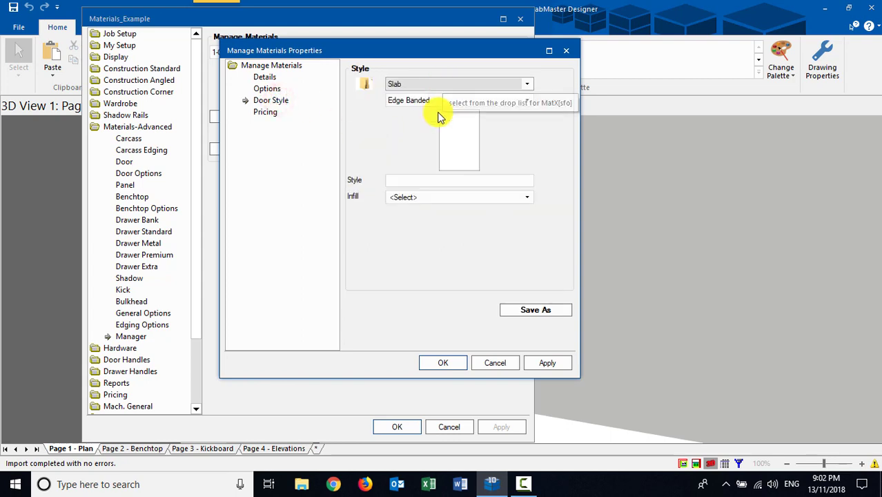
click(264, 78)
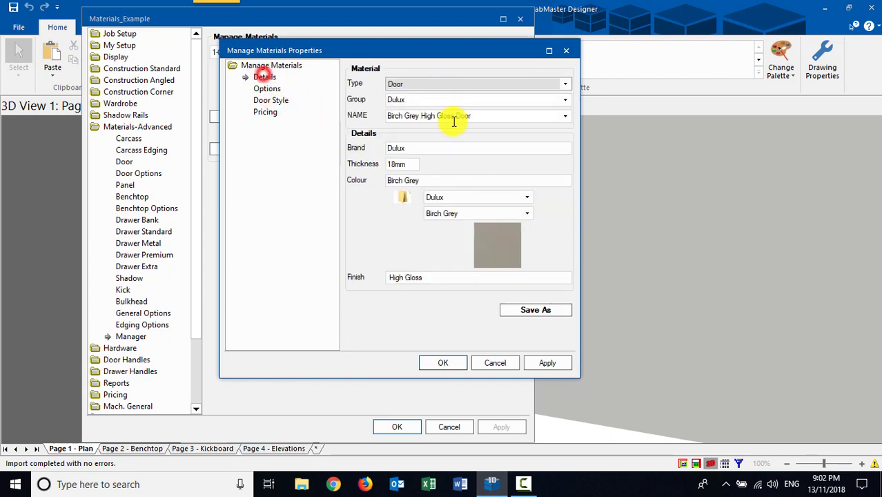
click(534, 312)
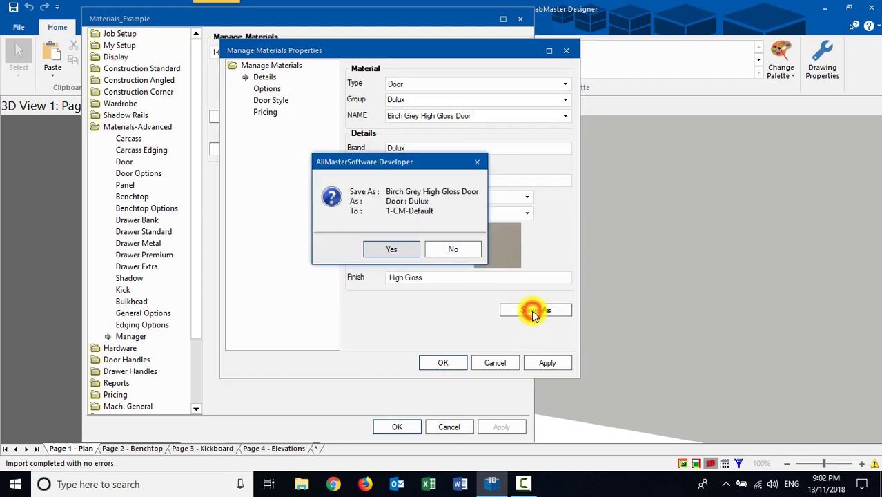
click(399, 253)
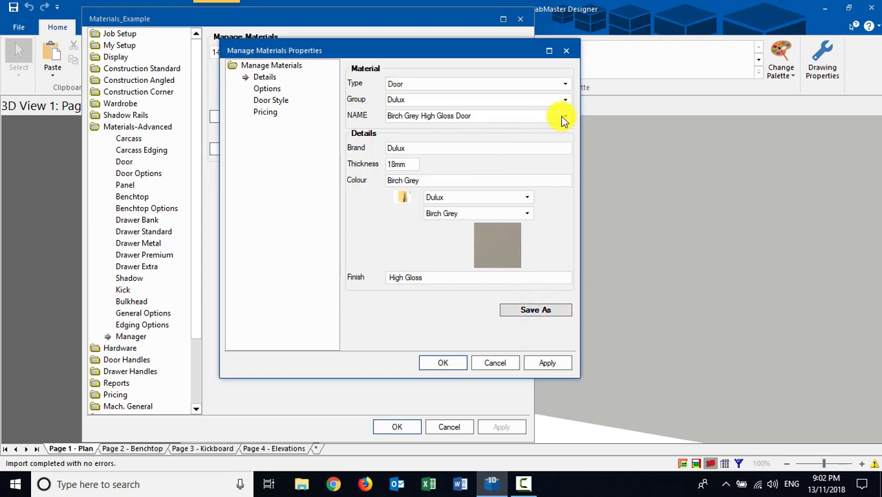
click(566, 118)
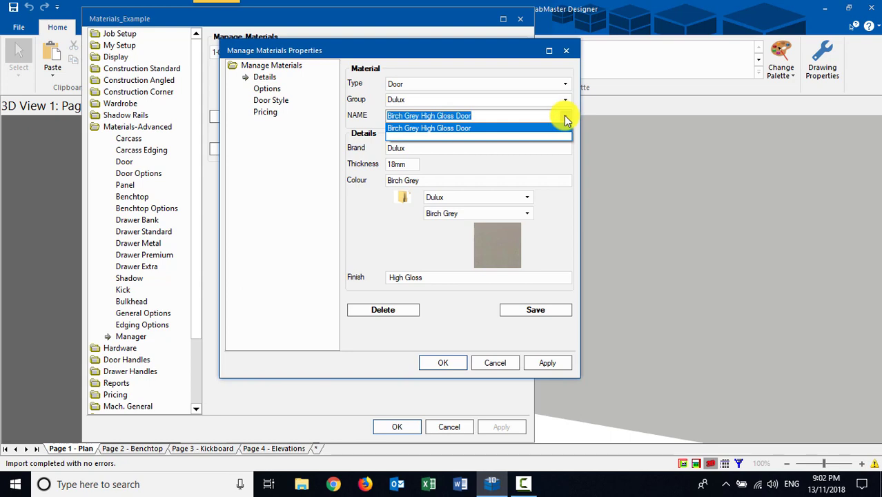
click(564, 119)
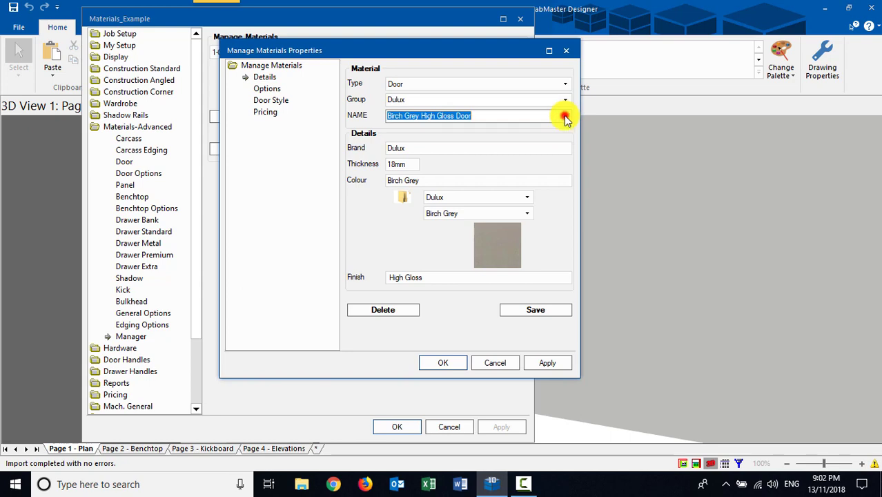
- Change the material name to Ebonite High Gloss Door
click(447, 116)
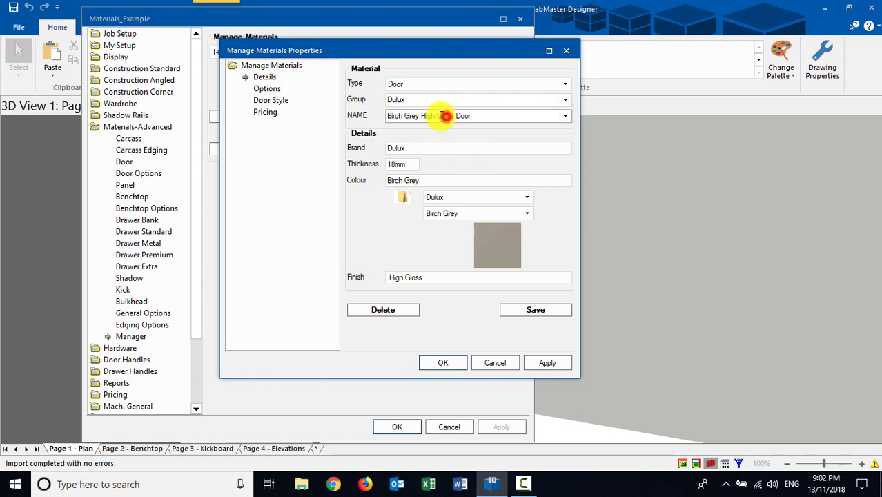
drag(419, 117, 370, 118)
text(Ebonit)
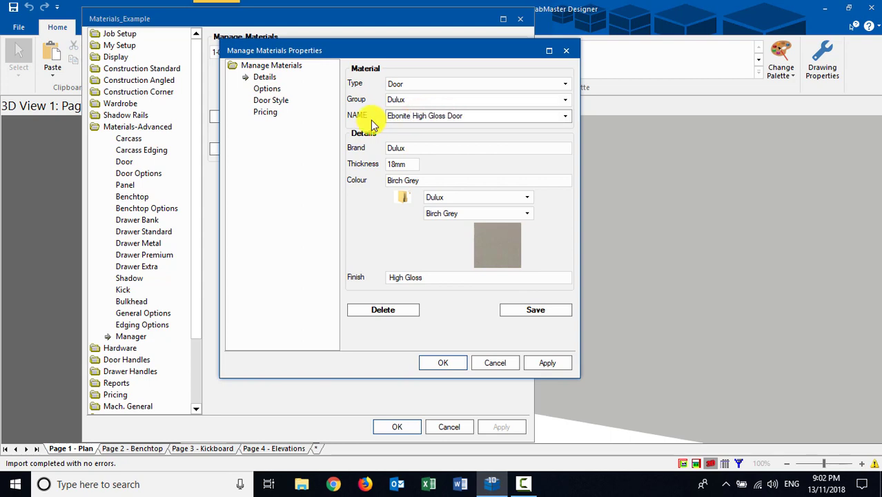
key(Tab)
- Set the door's colour to Ebonite and assign the Ebonite image from the Dulux colour category
drag(425, 179, 343, 176)
text(Ebonite)
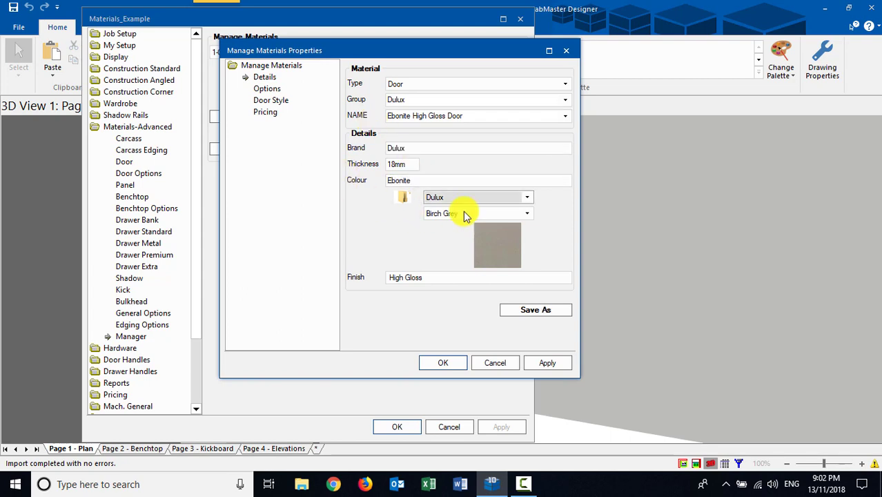
click(527, 214)
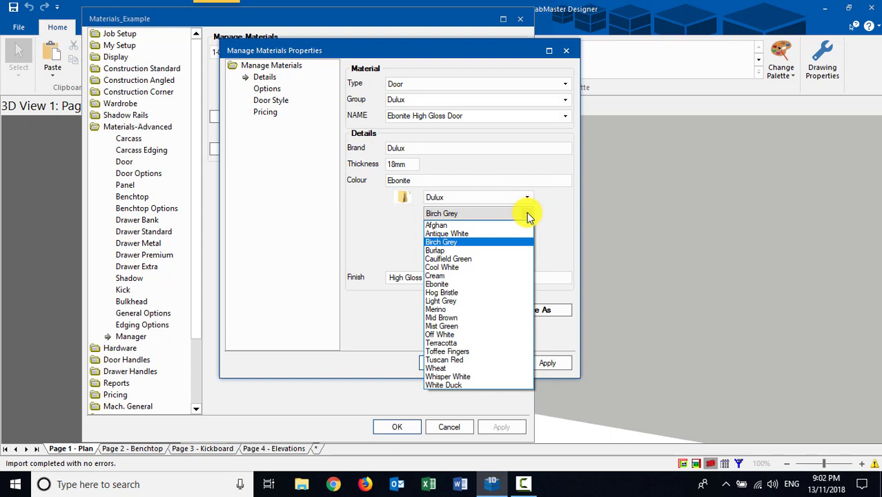
click(448, 283)
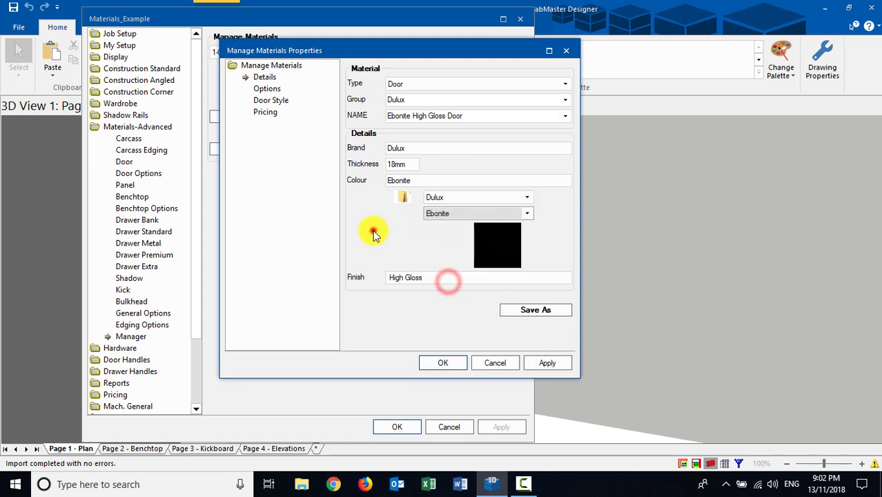
- Check the CNC material and door style, and save Ebonite High Gloss Door as a new material
click(266, 88)
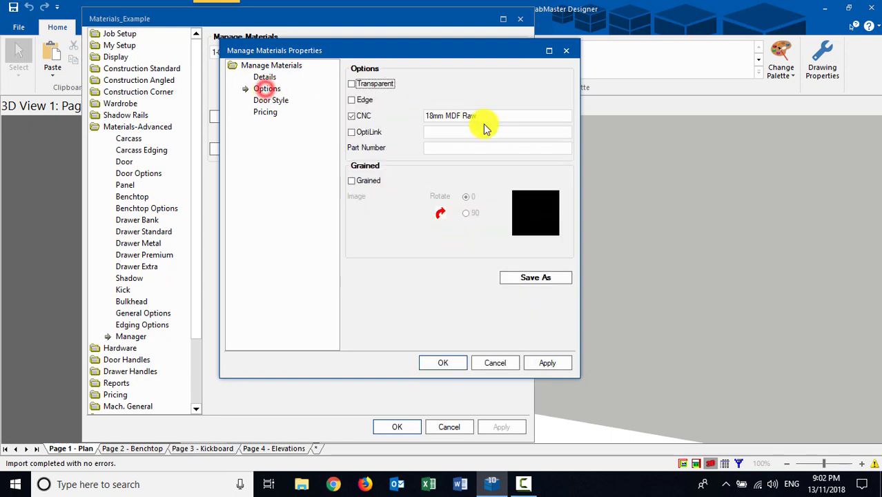
click(488, 116)
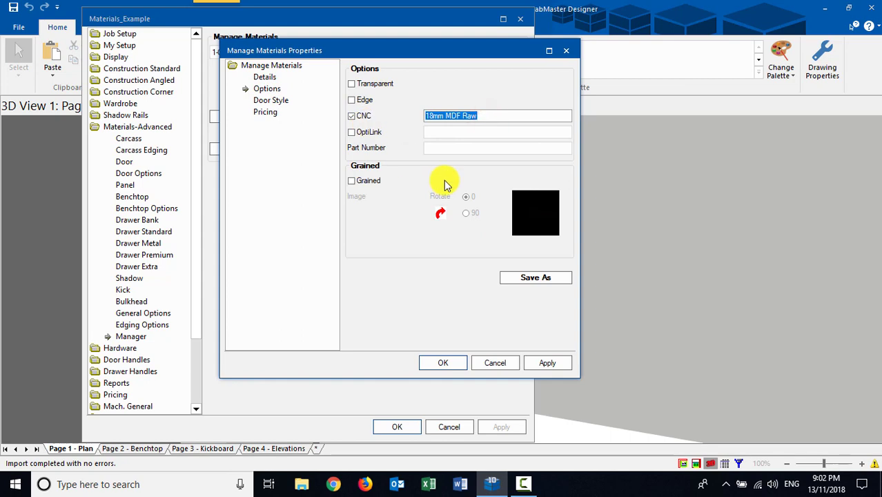
key(Tab)
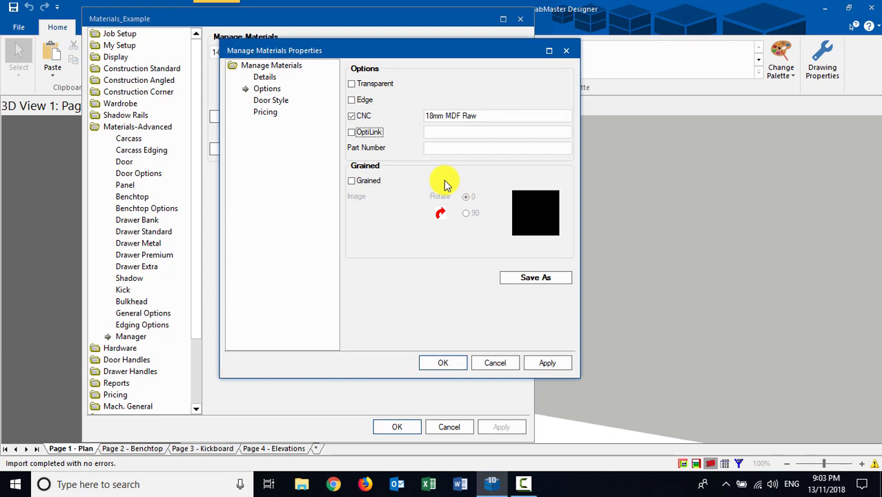
click(269, 102)
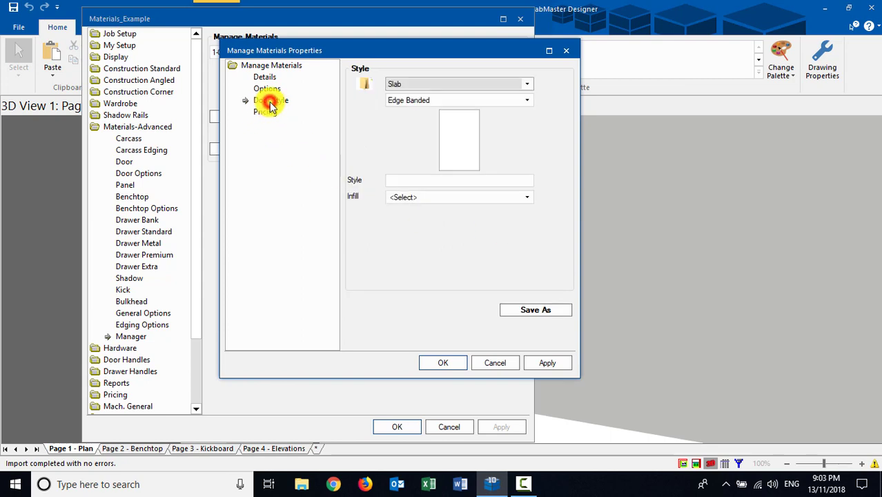
click(542, 310)
click(385, 248)
click(264, 77)
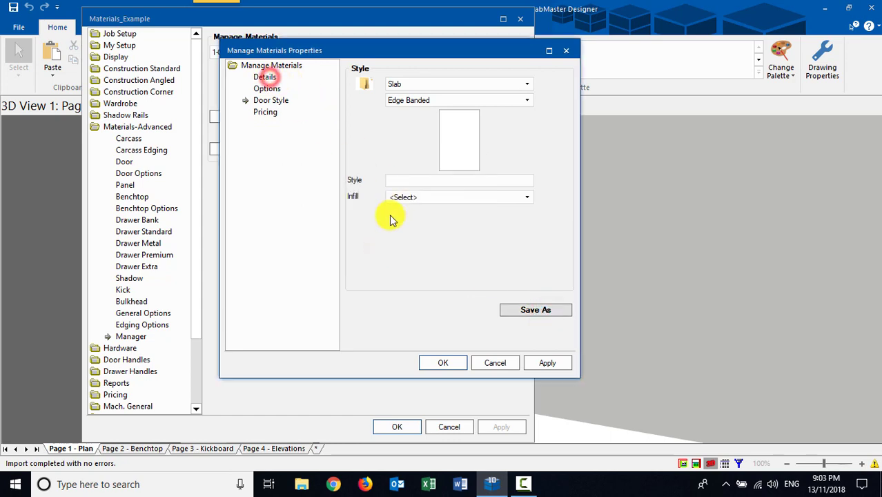
click(263, 80)
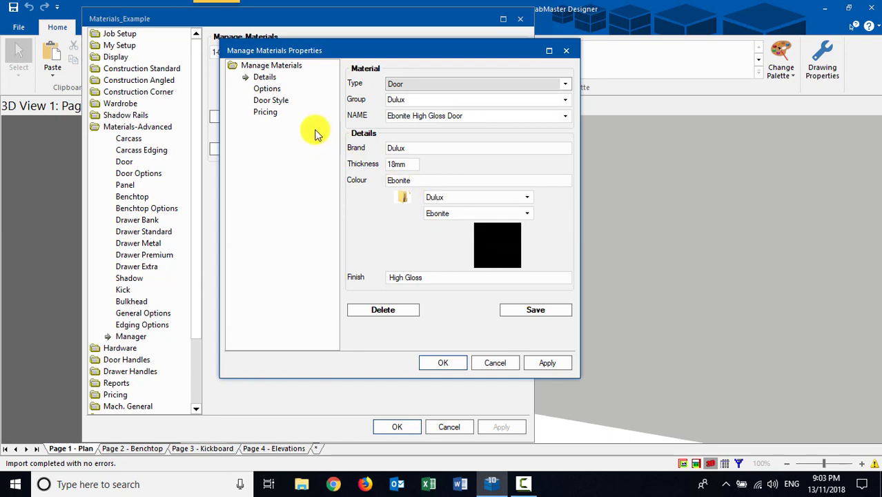
- Turn off the CNC option for Ebonite High Gloss Door and save the material
click(265, 88)
click(350, 117)
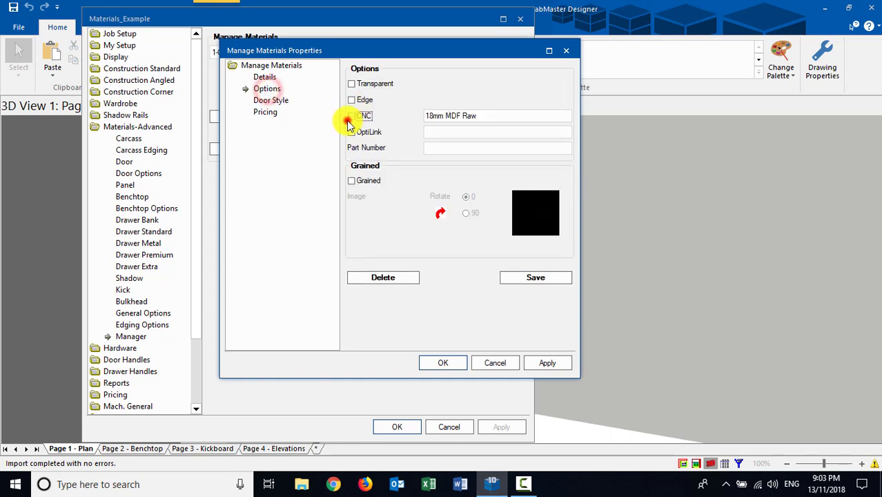
click(544, 279)
click(405, 250)
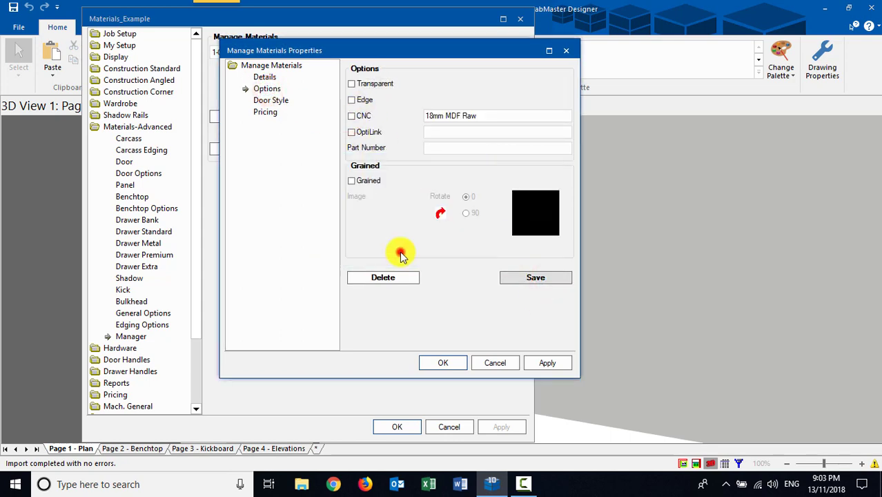
- Load Birch Grey High Gloss Door, turn off its CNC option and save the material
click(264, 77)
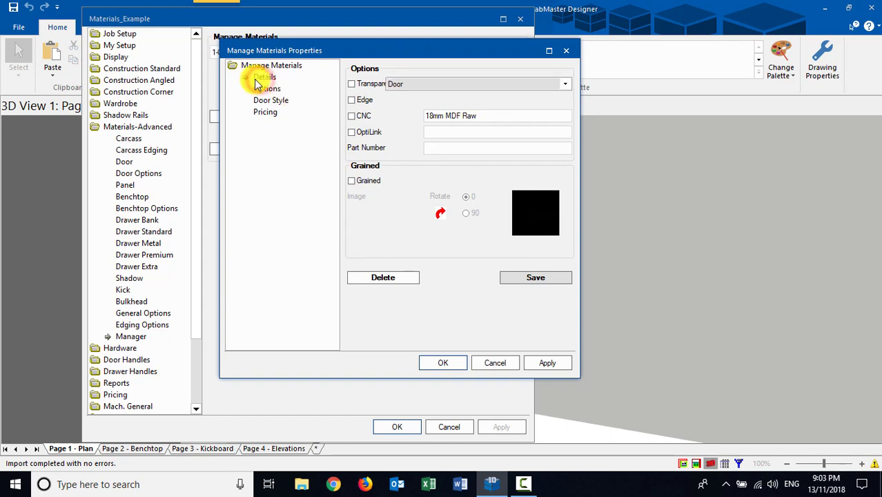
click(565, 116)
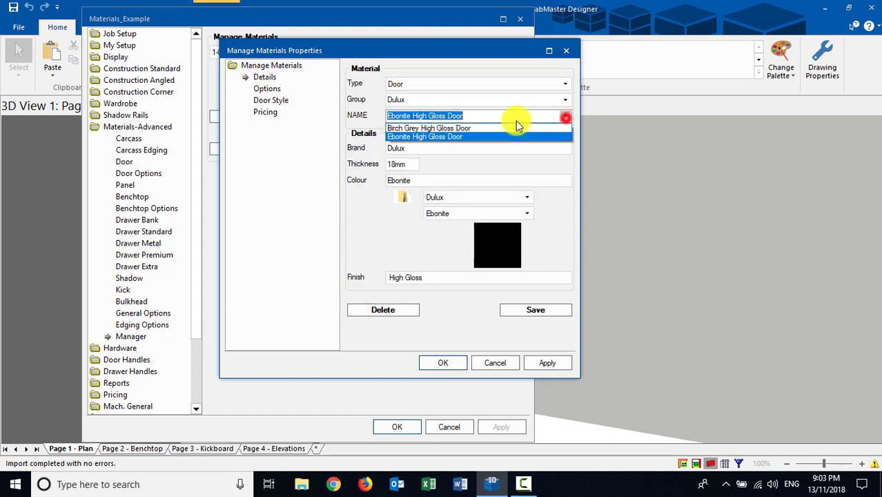
click(429, 128)
click(267, 88)
click(351, 116)
click(526, 277)
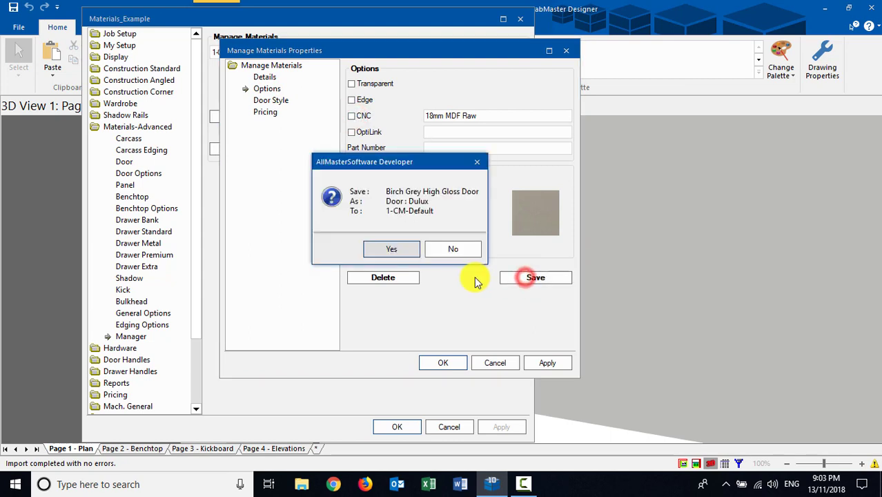
click(380, 250)
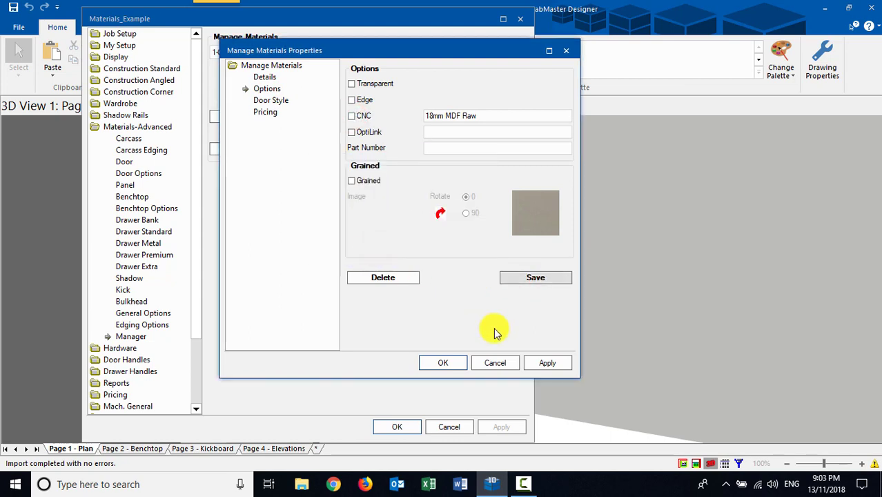
- Turn the CNC option back on for Birch Grey High Gloss Door, save it and return to the material details
click(351, 116)
click(534, 278)
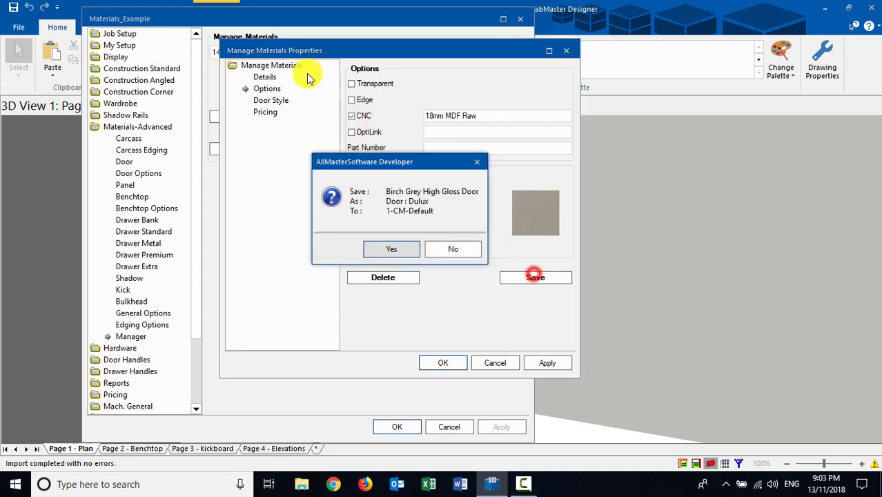
click(391, 249)
click(263, 77)
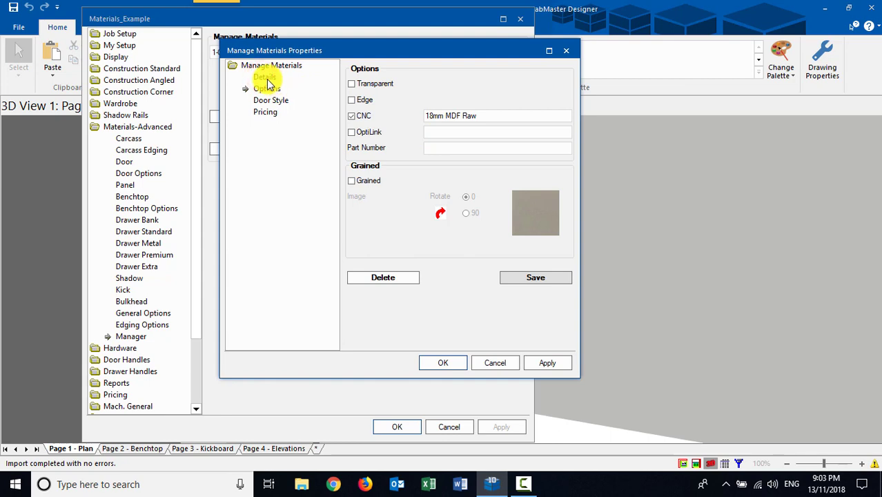
- Load Ebonite High Gloss Door from the Dulux group, turn its CNC option back on, save it and close the materials properties
click(264, 78)
click(565, 115)
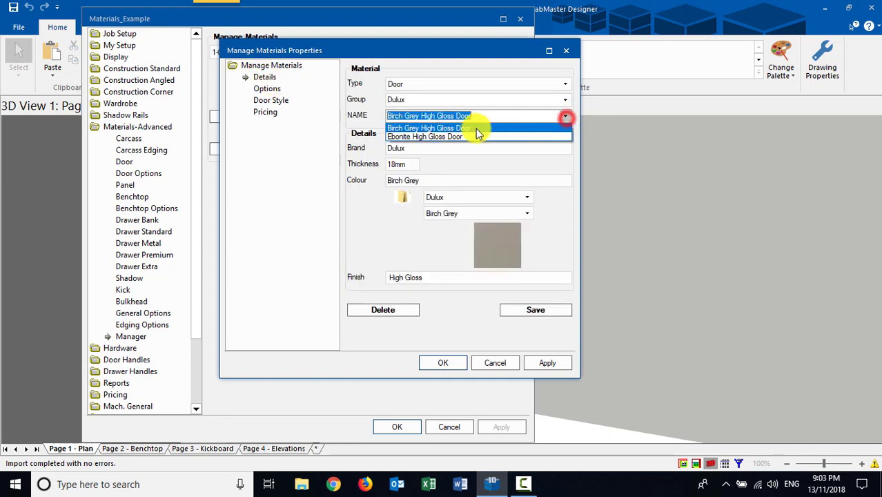
click(468, 133)
click(266, 88)
click(352, 116)
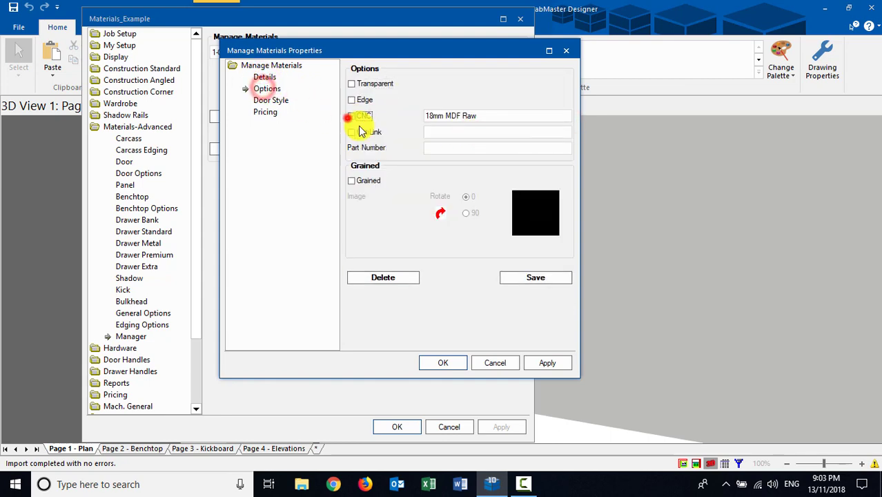
click(536, 285)
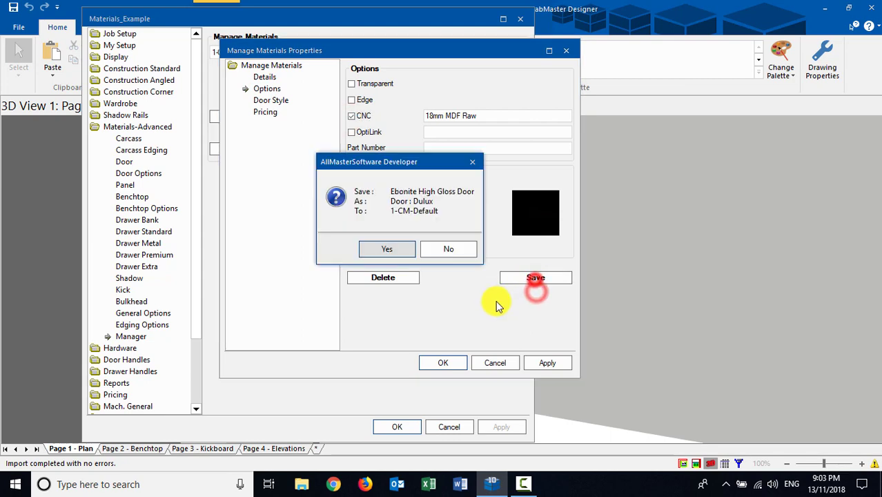
click(373, 251)
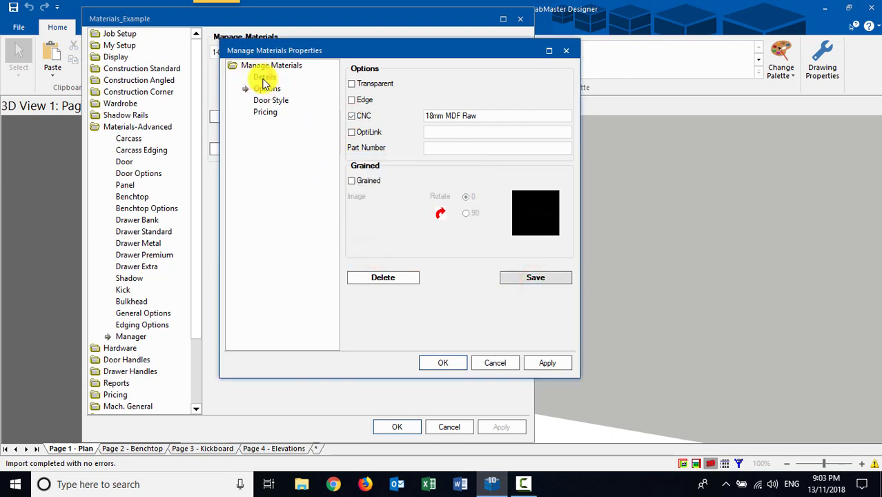
click(265, 77)
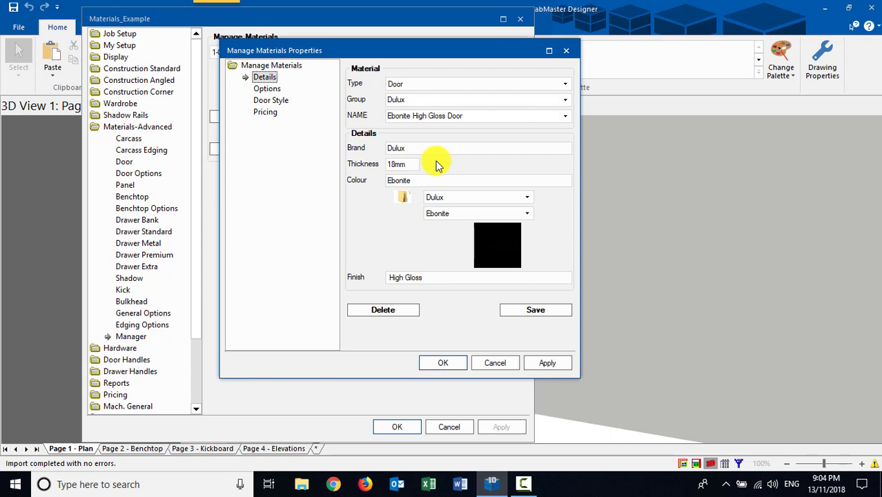
click(451, 364)
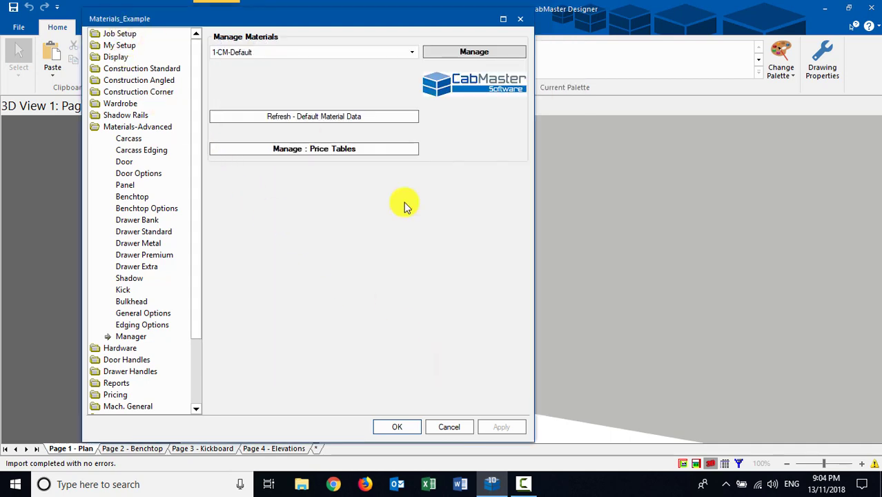
- In the job setup materials, set the floor door to 16mm Calm Grey Door from the Formica group, with _1.0mm Edging
drag(295, 20, 633, 25)
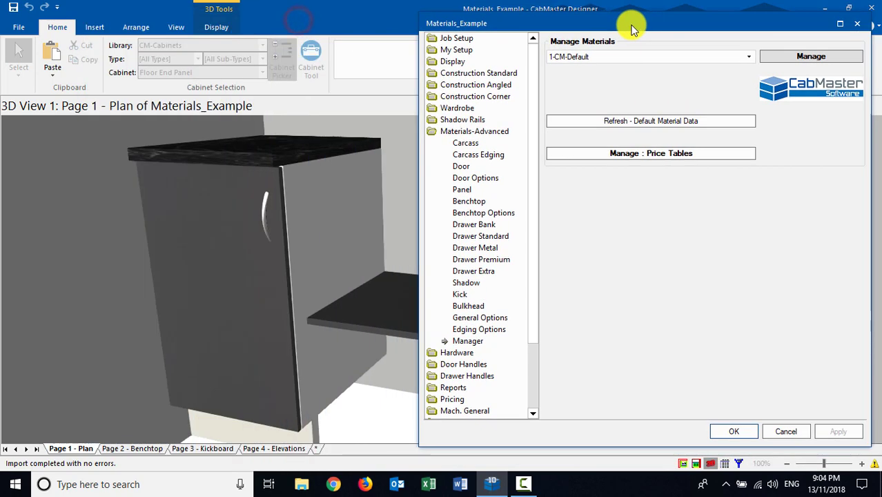
click(457, 38)
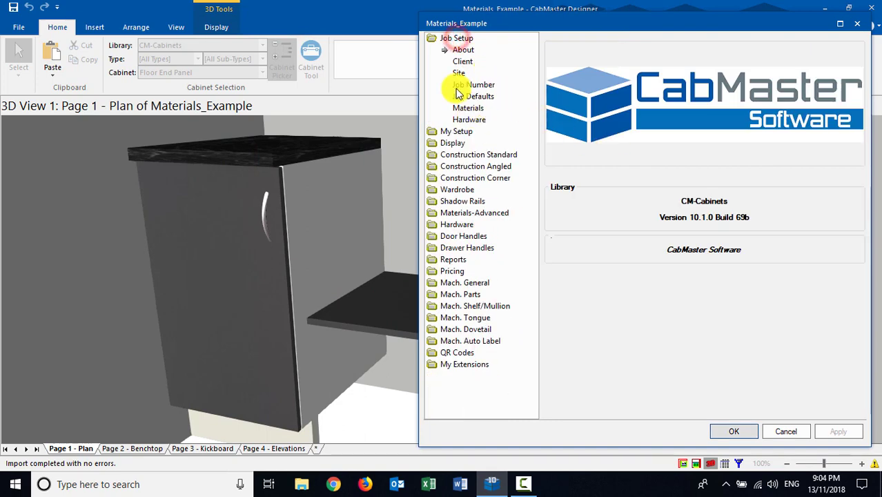
click(468, 108)
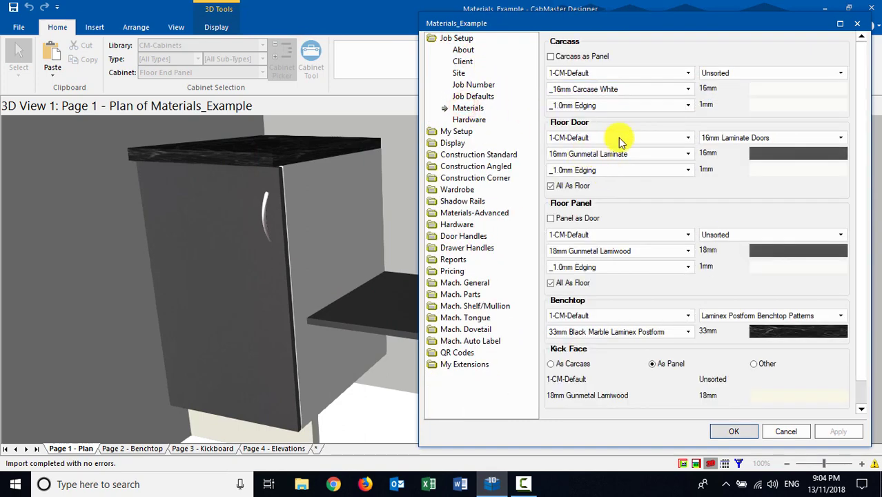
click(745, 137)
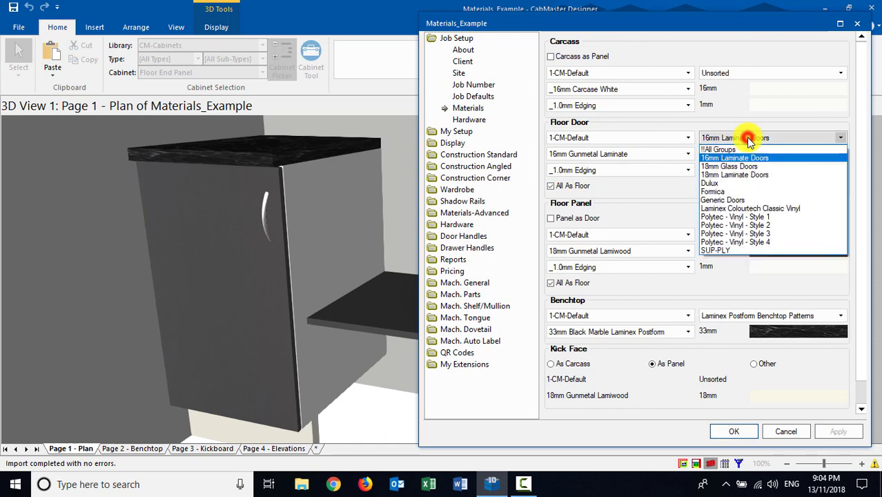
click(714, 192)
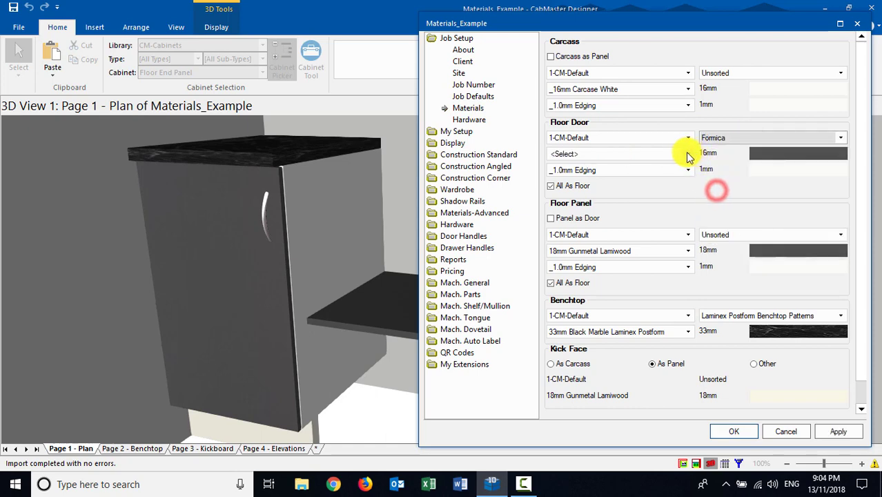
click(683, 153)
click(604, 175)
click(686, 170)
click(690, 170)
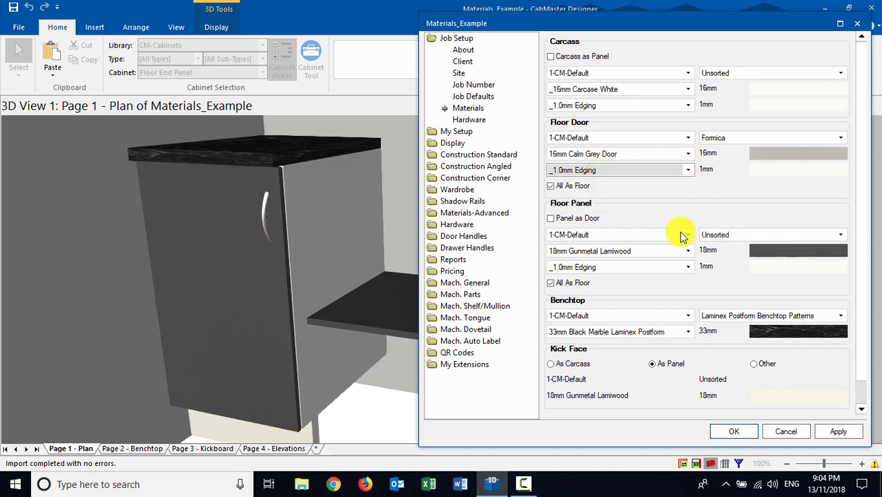
- Set the floor panel to 16mm Calm Grey Panel from the Formica group and apply the materials to the job
click(724, 234)
click(722, 255)
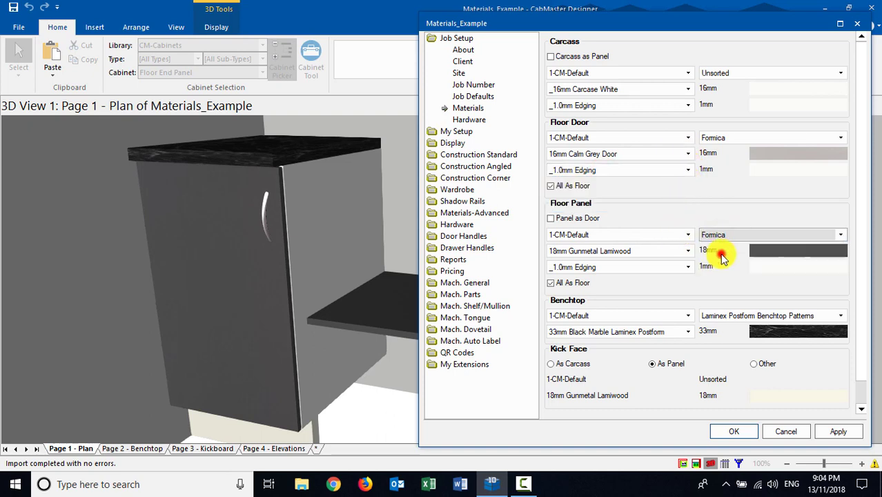
click(688, 250)
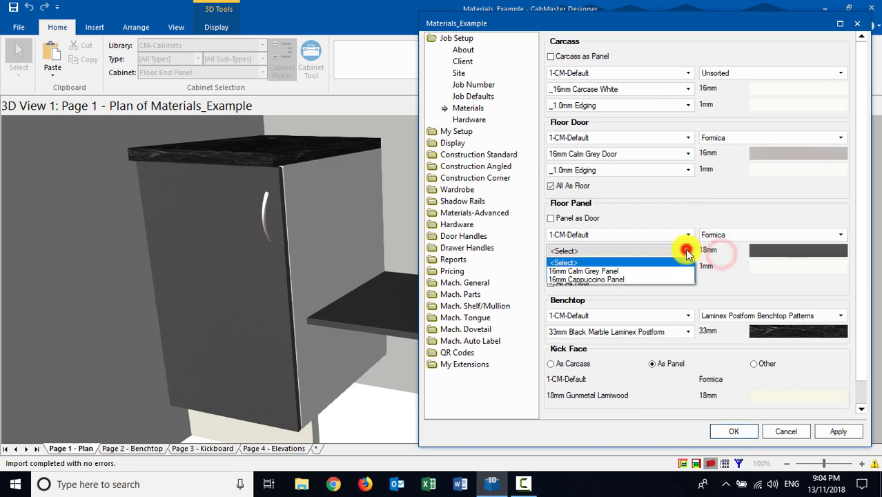
click(618, 272)
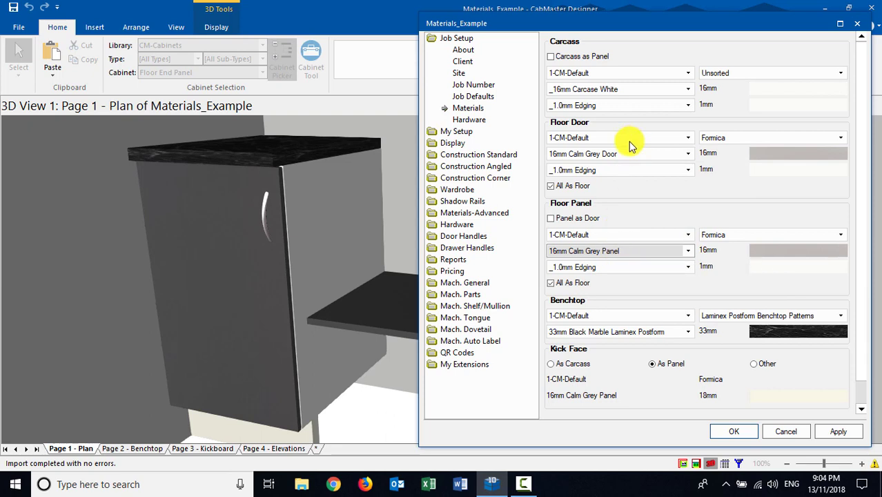
click(829, 431)
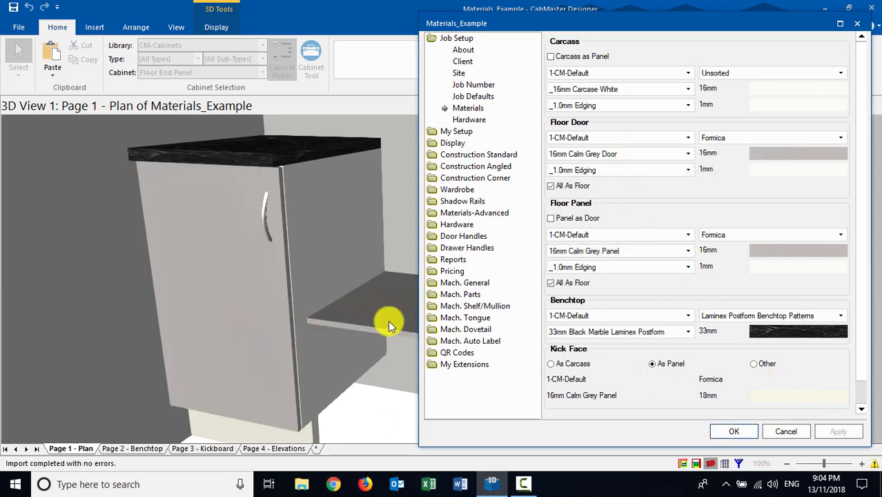
- Change the floor door to 16mm Cappuccino Door and the floor panel to 16mm Cappuccino Panel, apply them and dismiss the machining export summary
click(687, 153)
click(621, 172)
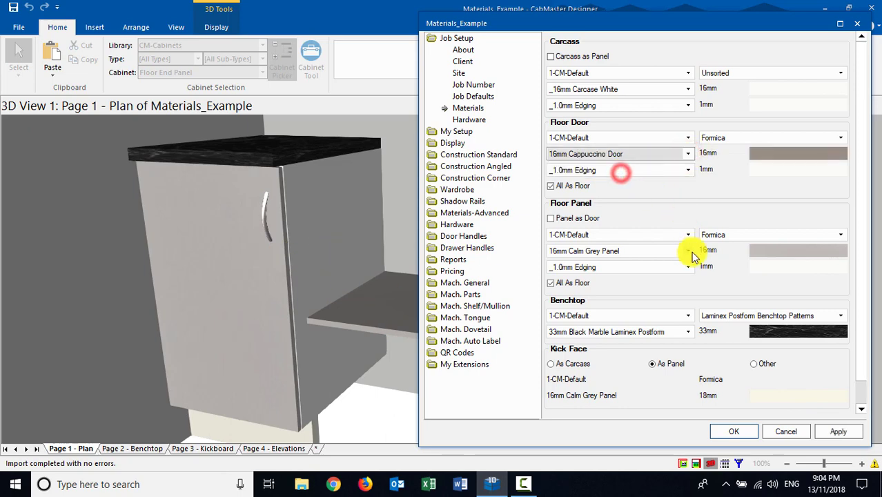
click(688, 251)
click(616, 269)
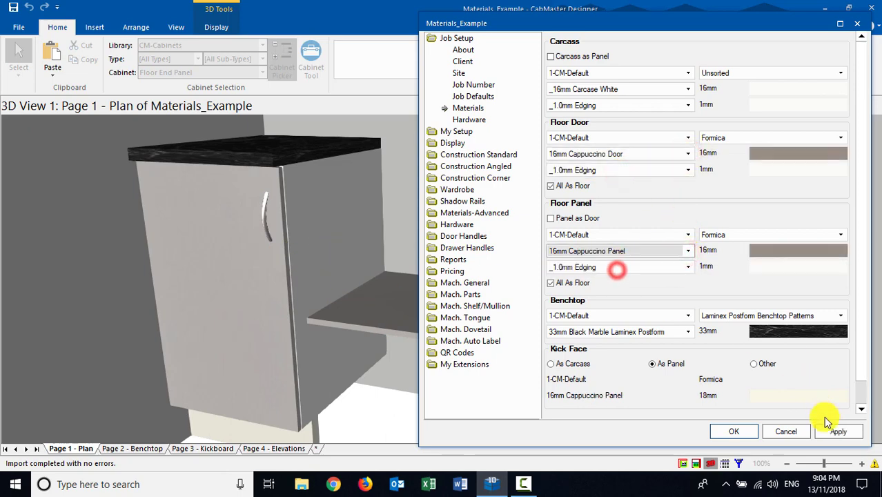
click(835, 430)
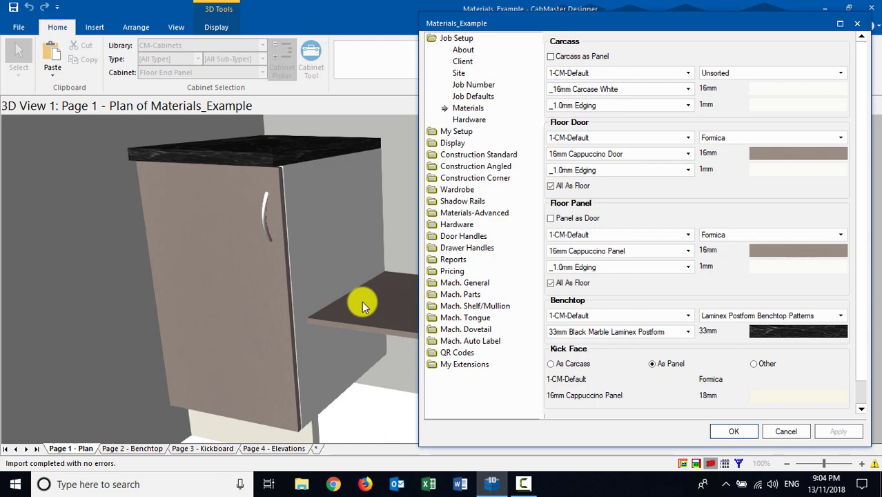
click(732, 432)
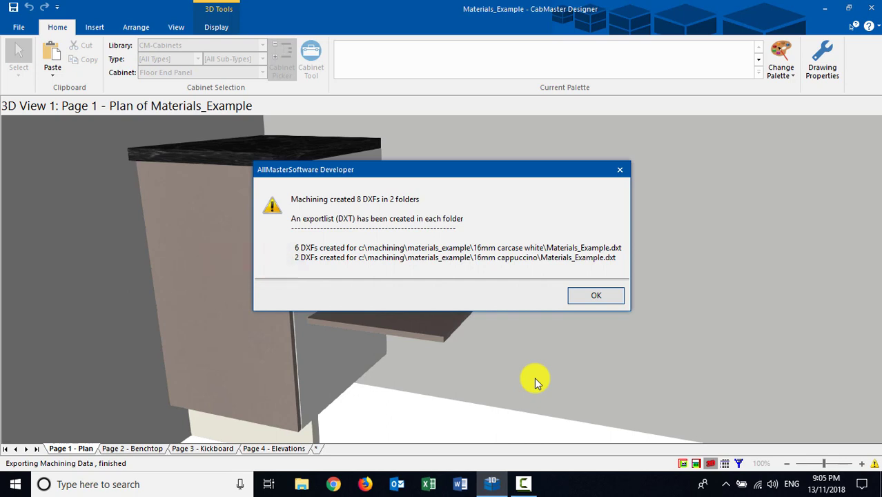
click(601, 295)
- Set the job's floor door to Dulux Birch Grey High Gloss Door, make the floor panel use the door material and confirm
click(820, 58)
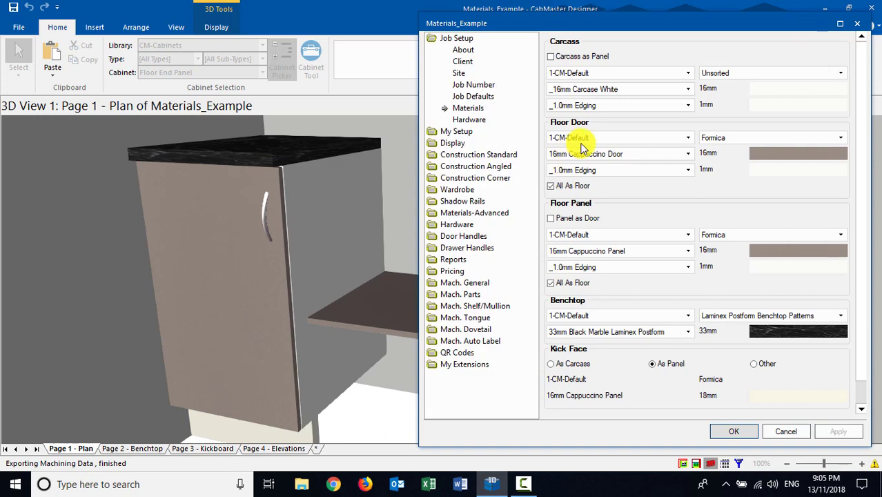
click(716, 138)
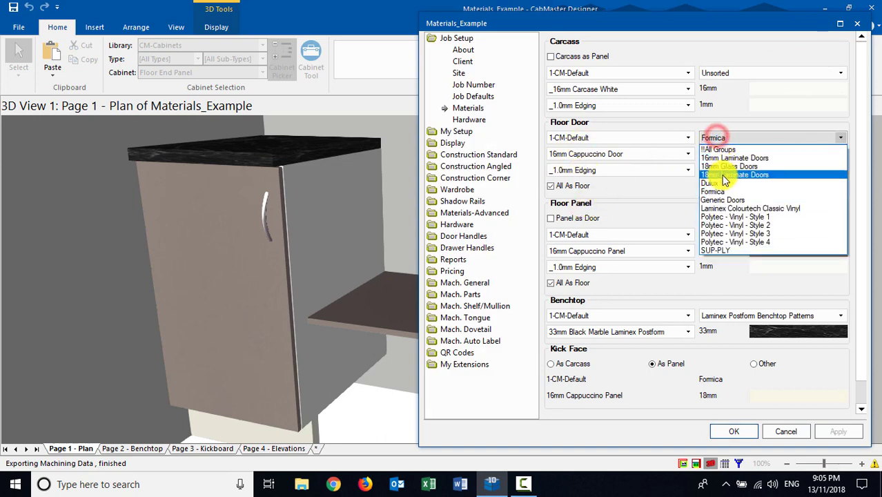
click(711, 183)
click(687, 153)
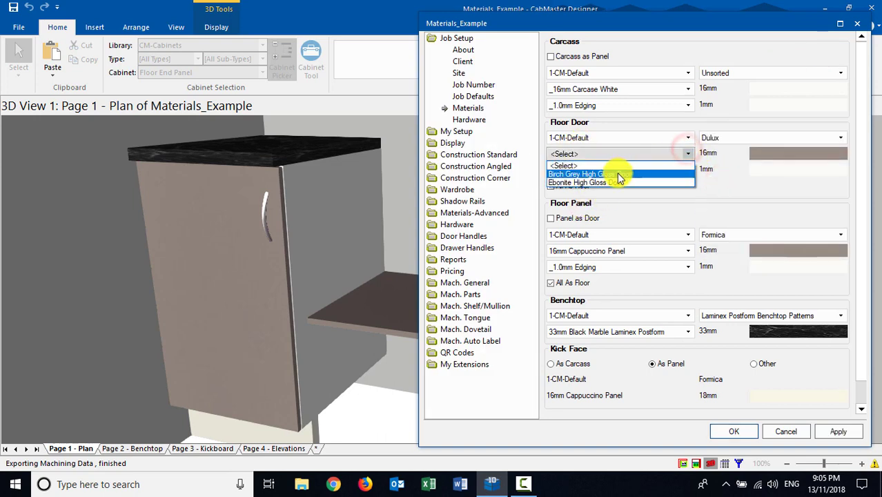
click(616, 174)
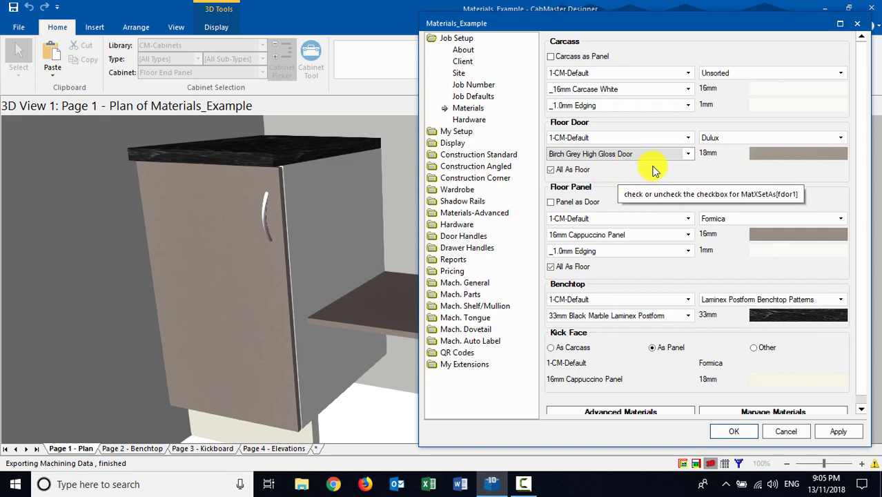
click(550, 202)
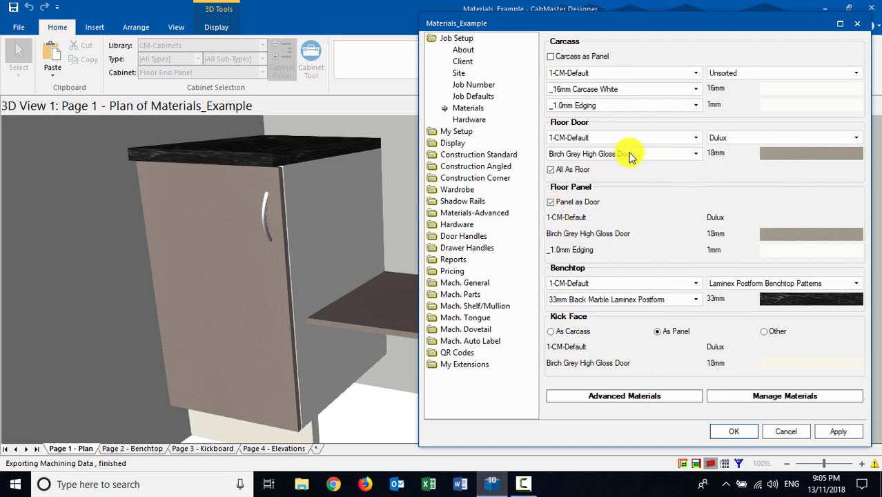
click(734, 431)
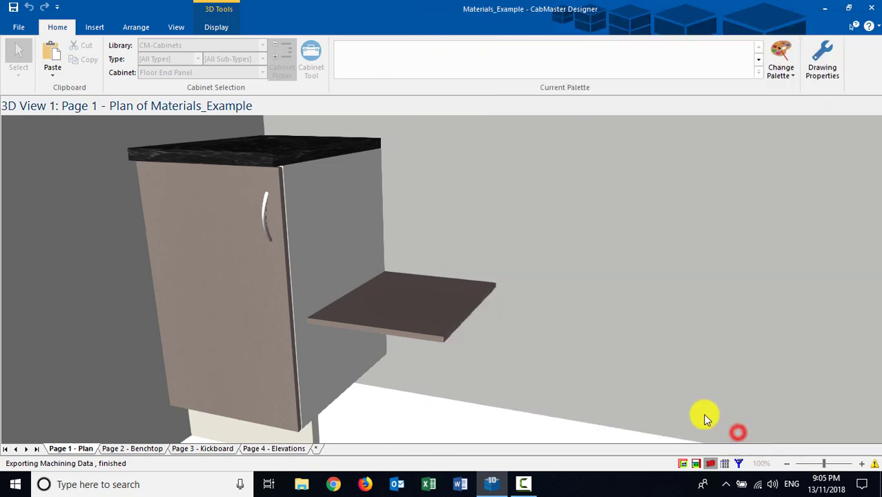
- In the plan, delete the loose horizontal panel, place a Floor End Panel against the cabinet's exposed side and inspect it in 3D
click(683, 463)
click(461, 201)
key(Delete)
click(311, 57)
click(511, 248)
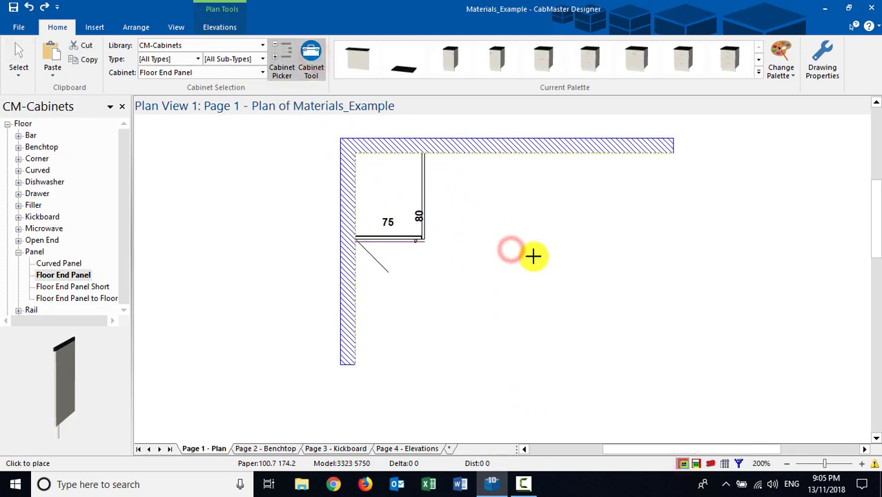
click(709, 463)
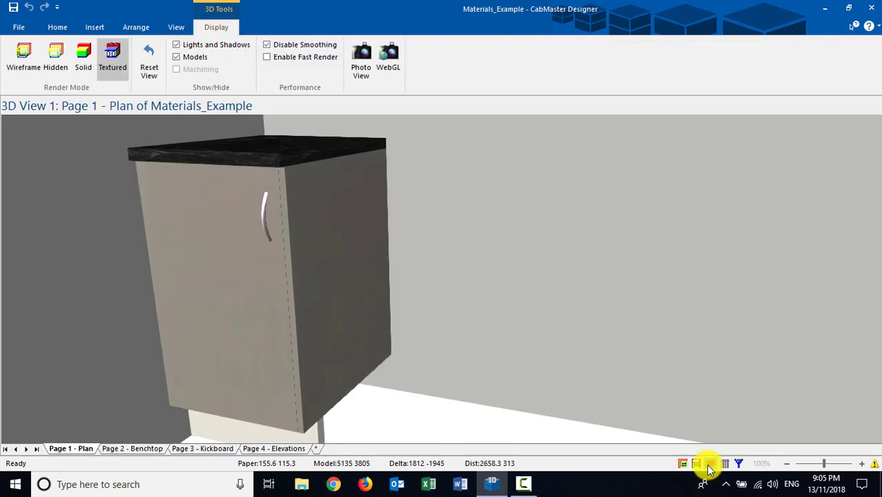
drag(335, 307, 306, 317)
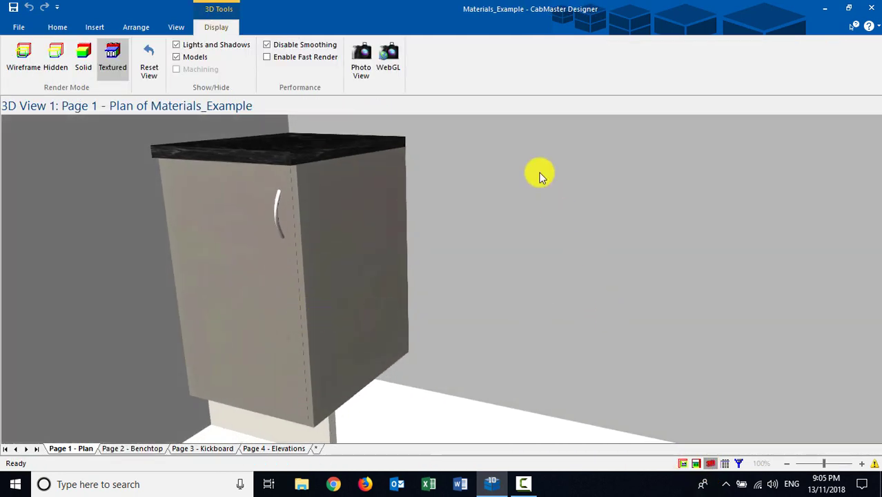
- From the job's advanced materials, manage the 1-CM-Default library and name a variant of the Dulux Ebonite door "Ebonite High Gloss Shaker Door"
click(683, 469)
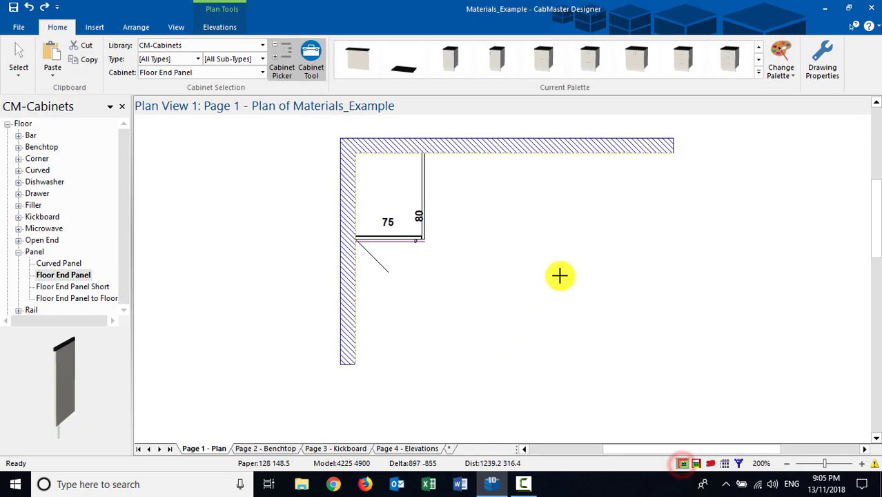
click(835, 45)
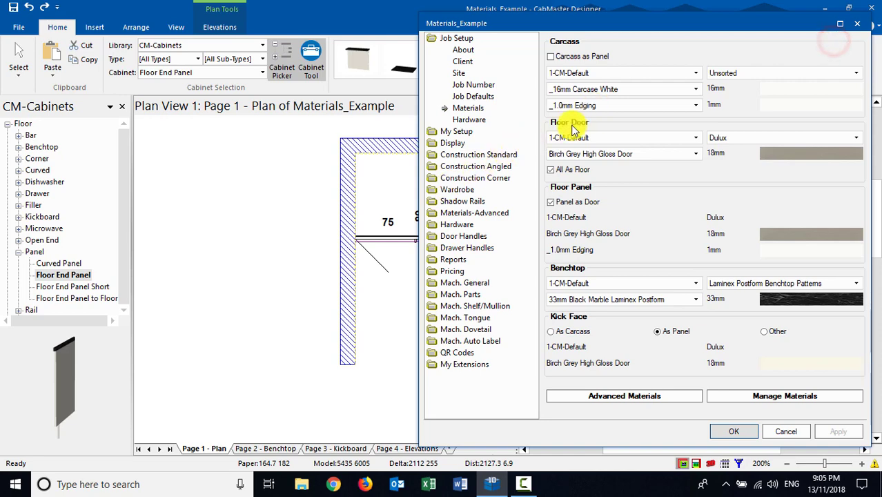
click(463, 213)
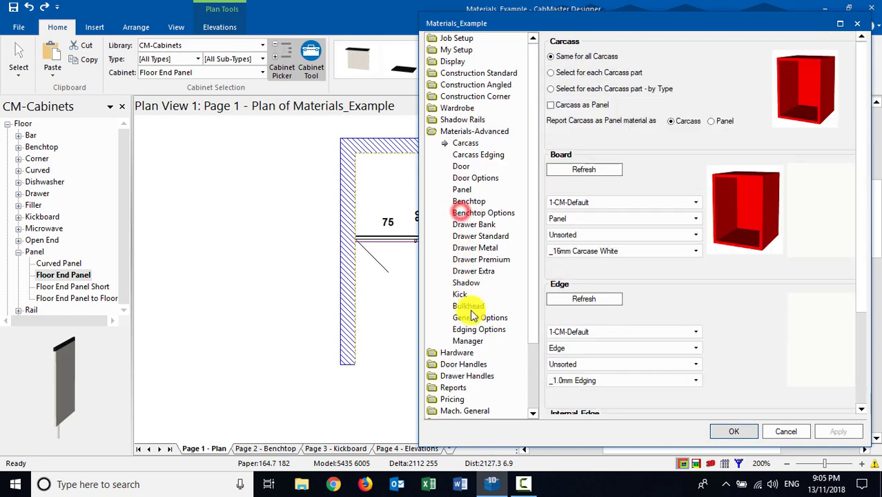
click(467, 341)
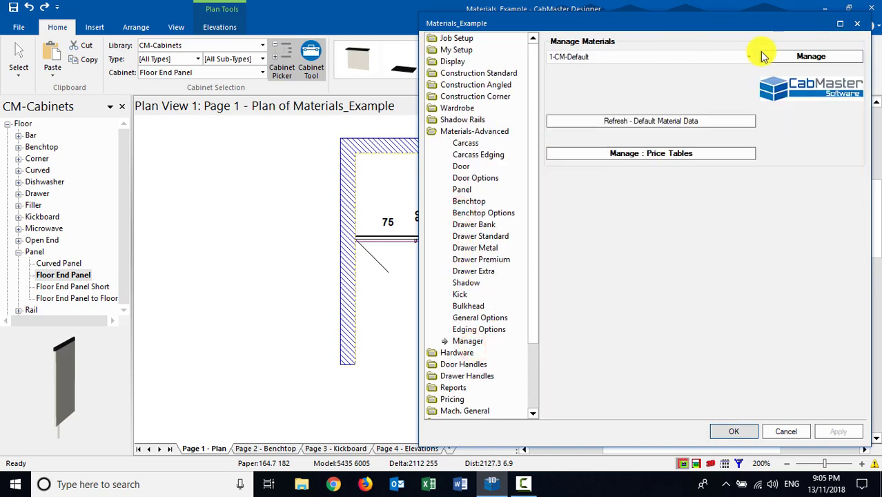
click(788, 56)
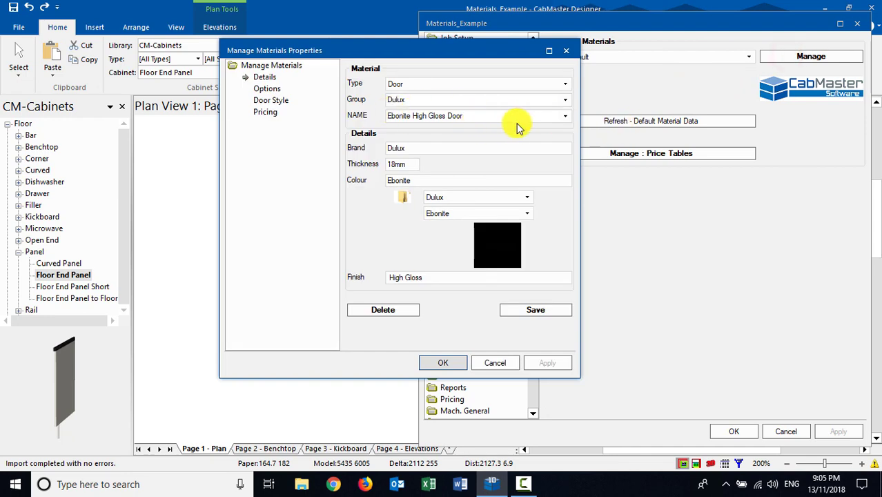
click(442, 116)
click(447, 116)
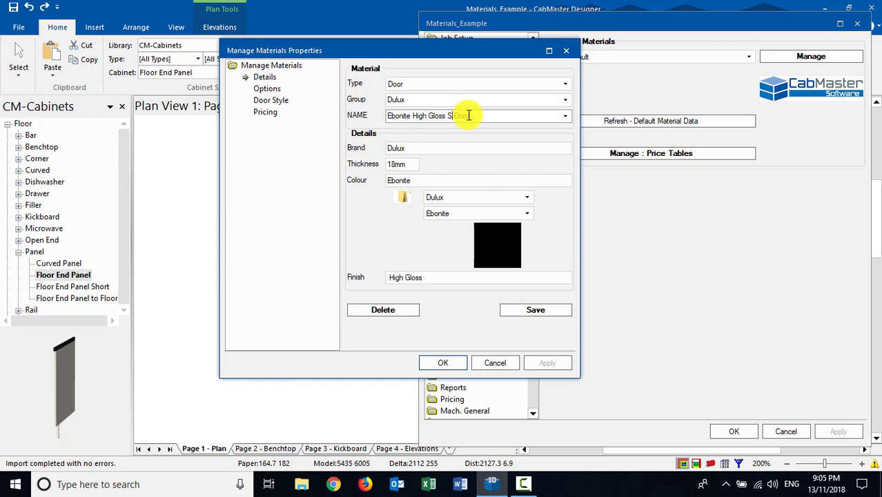
click(419, 148)
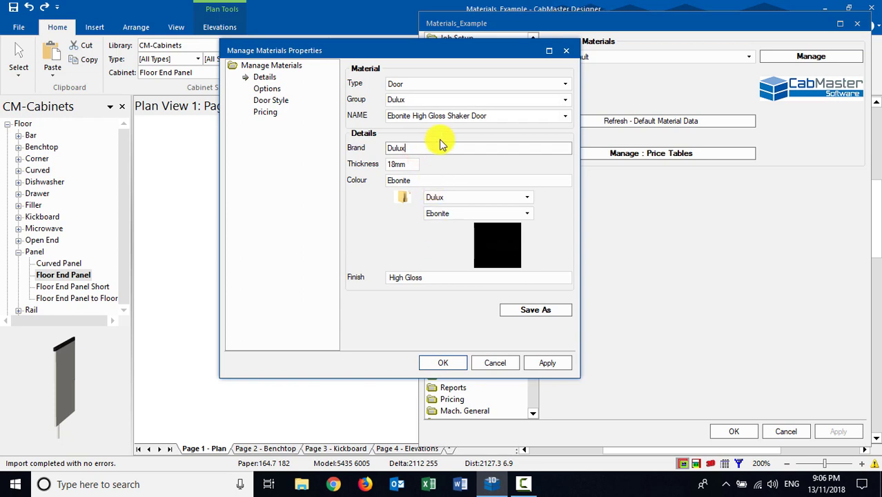
- Try the Shaker door style with Style 1 for the Ebonite High Gloss Shaker Door
click(266, 100)
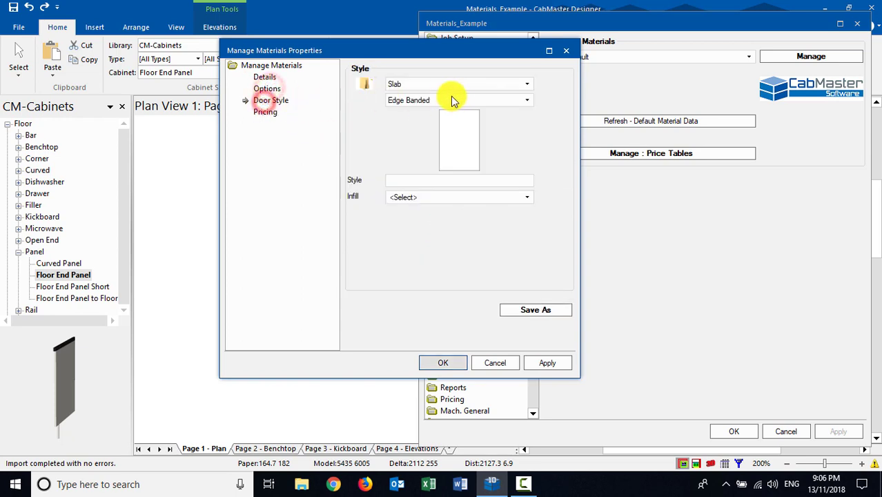
click(527, 84)
click(409, 153)
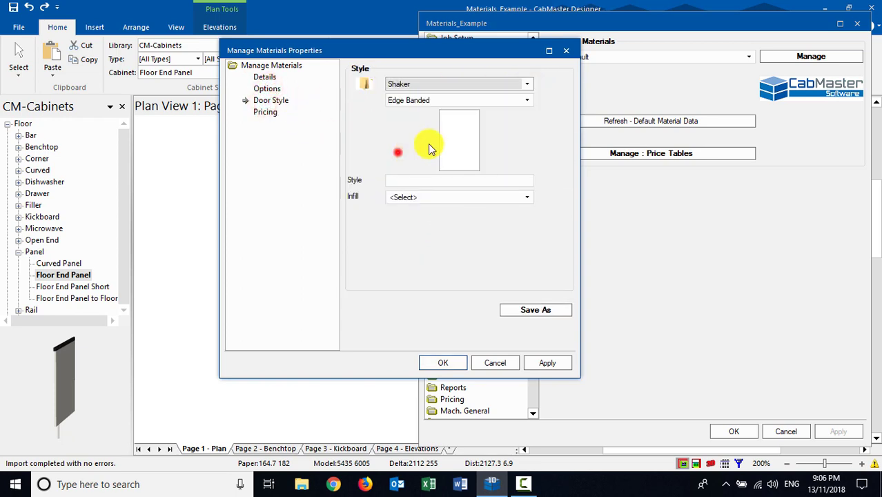
click(527, 101)
click(498, 119)
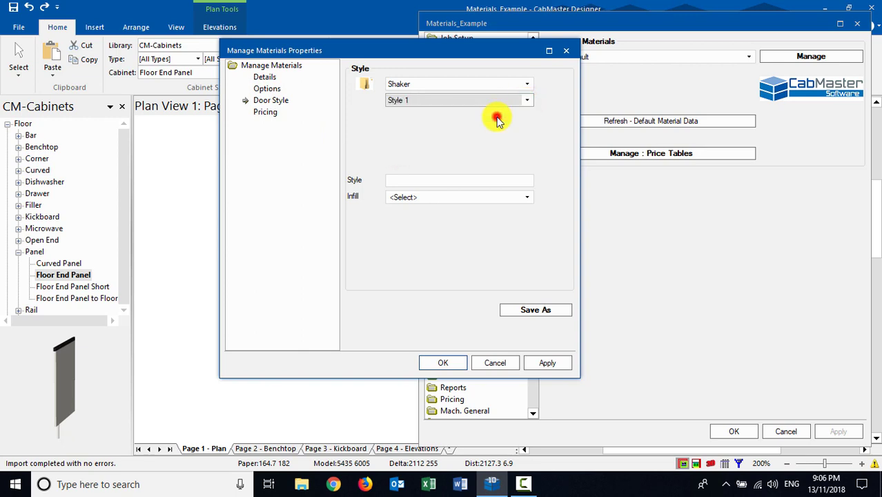
- Set the Ebonite High Gloss Shaker Door's style to Square Frame, Glass, with a Glass infill
click(529, 89)
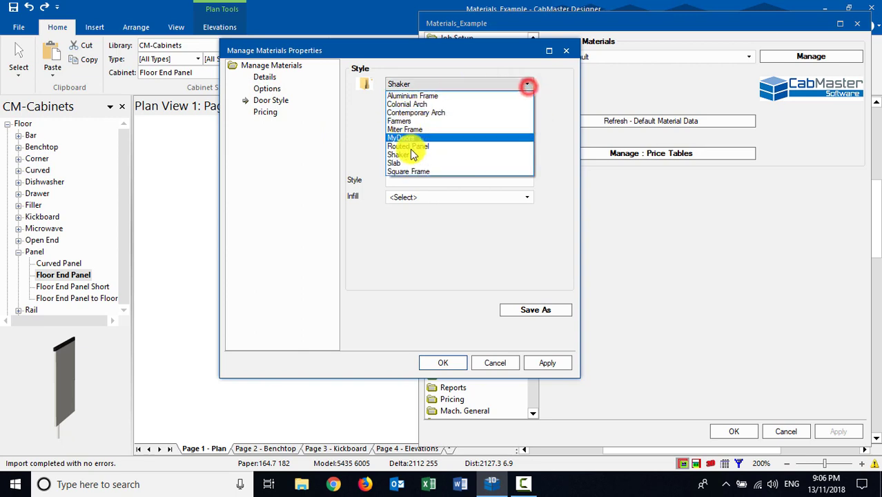
click(413, 170)
click(528, 100)
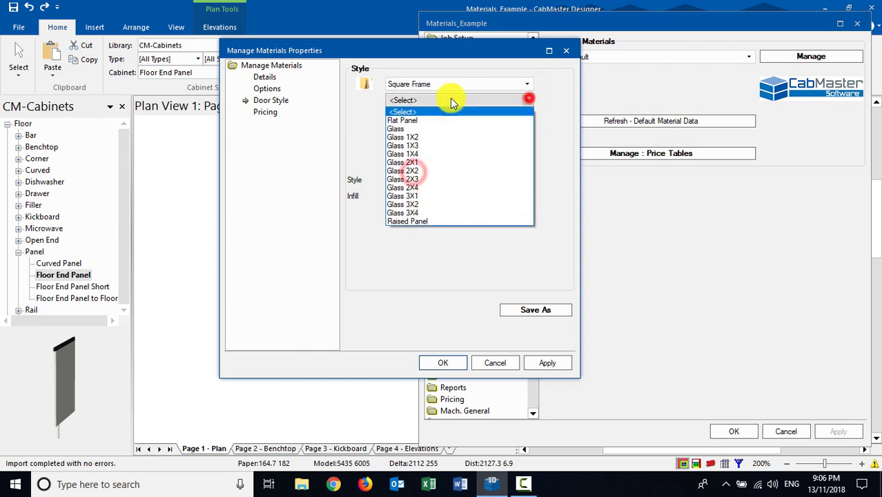
click(412, 129)
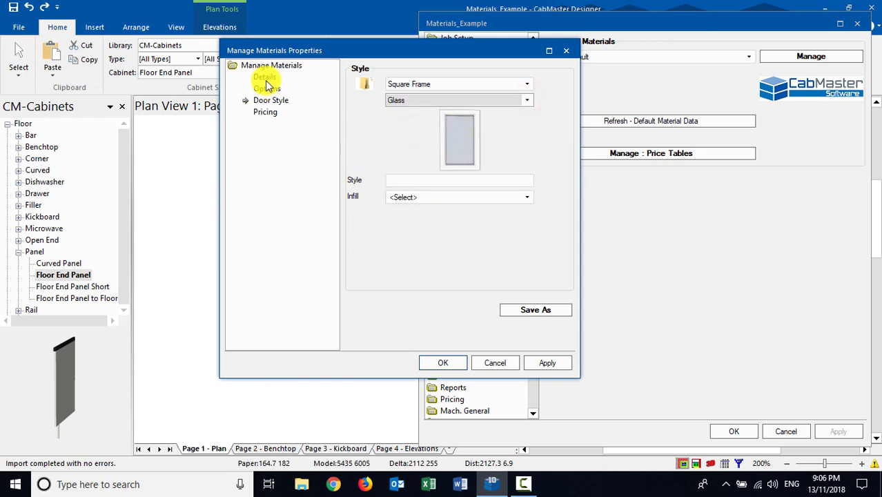
click(404, 200)
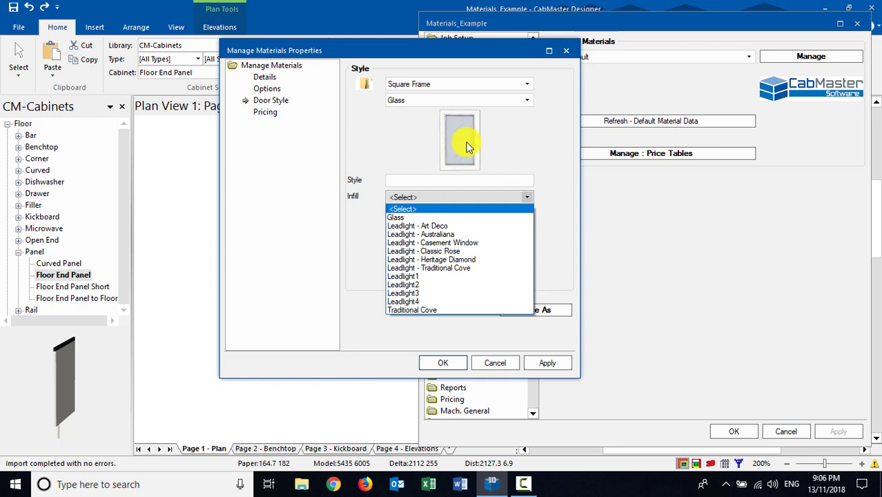
click(419, 136)
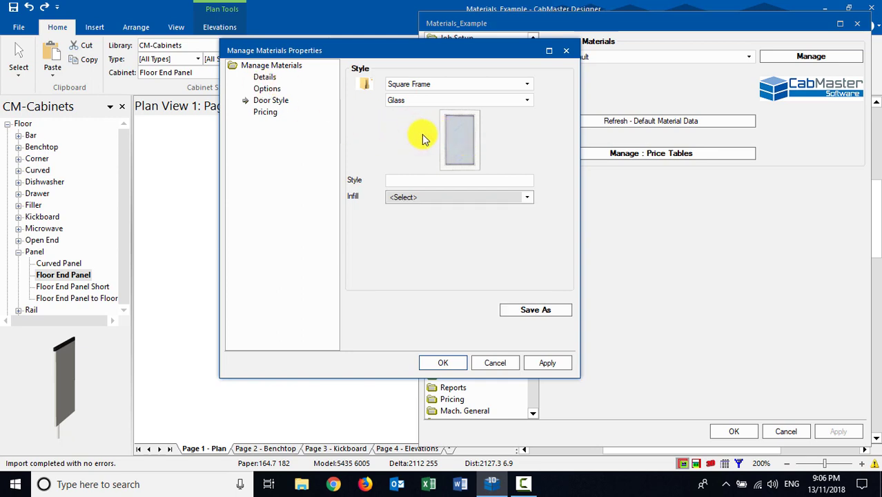
click(410, 197)
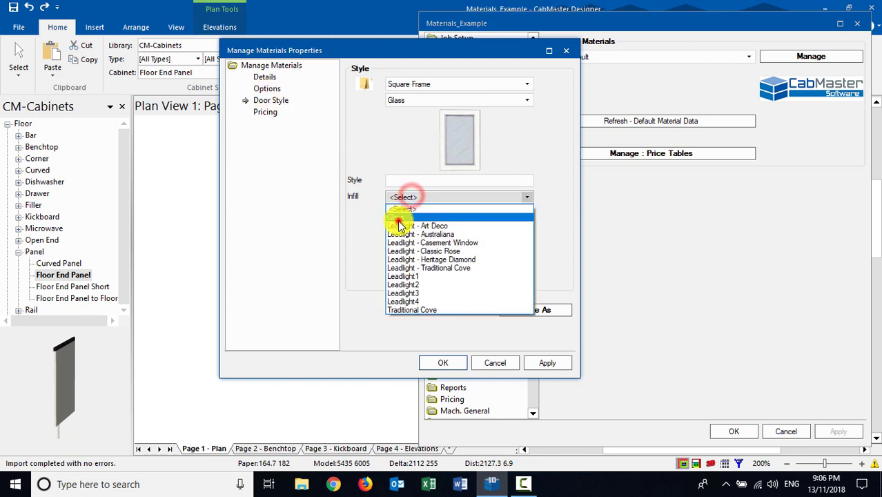
click(398, 217)
- Review the new door's details and options, save it as a new material and close the material manager and job properties
click(262, 87)
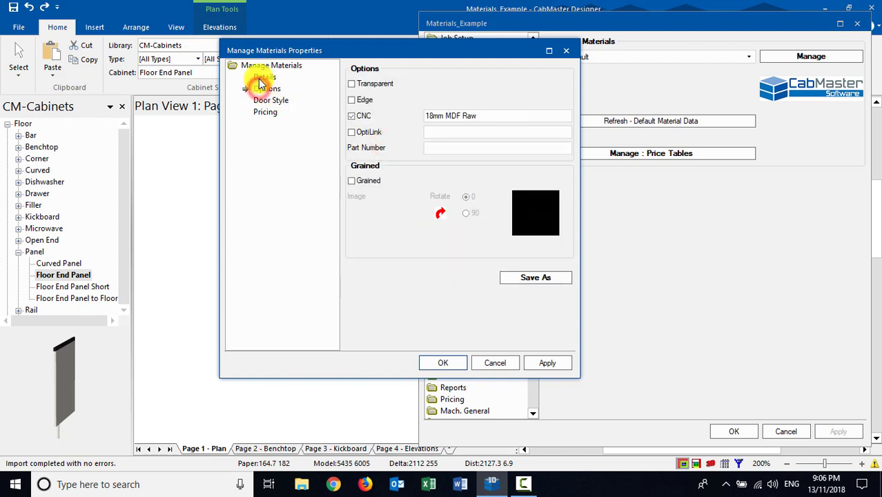
click(260, 77)
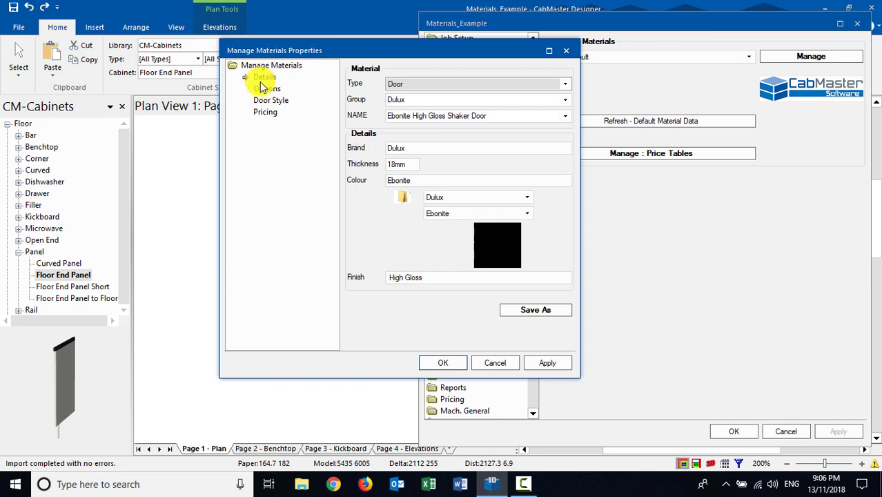
click(264, 90)
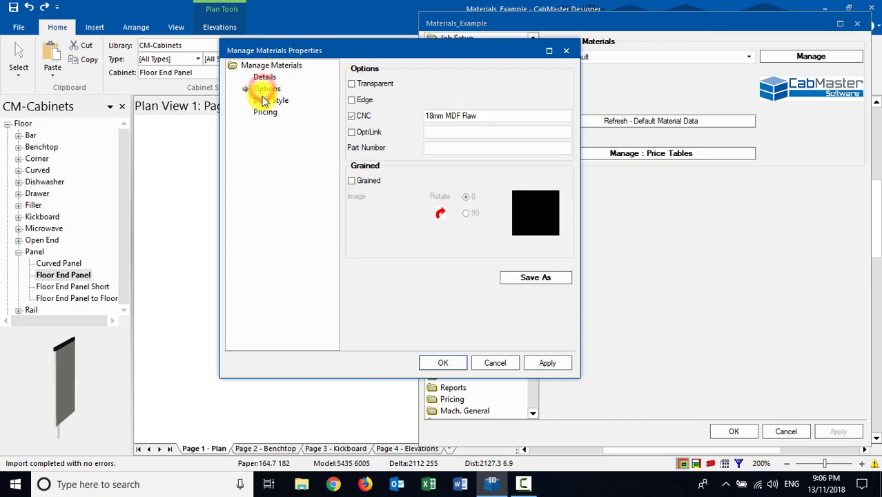
click(265, 100)
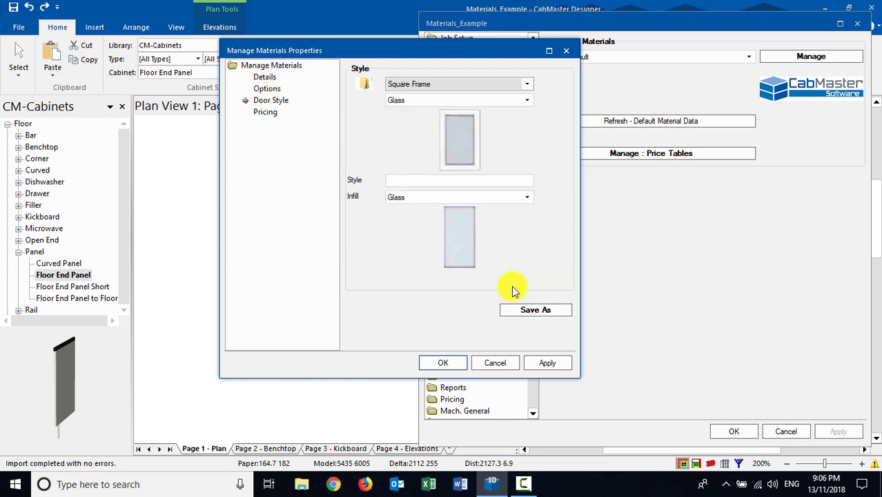
click(550, 309)
click(397, 250)
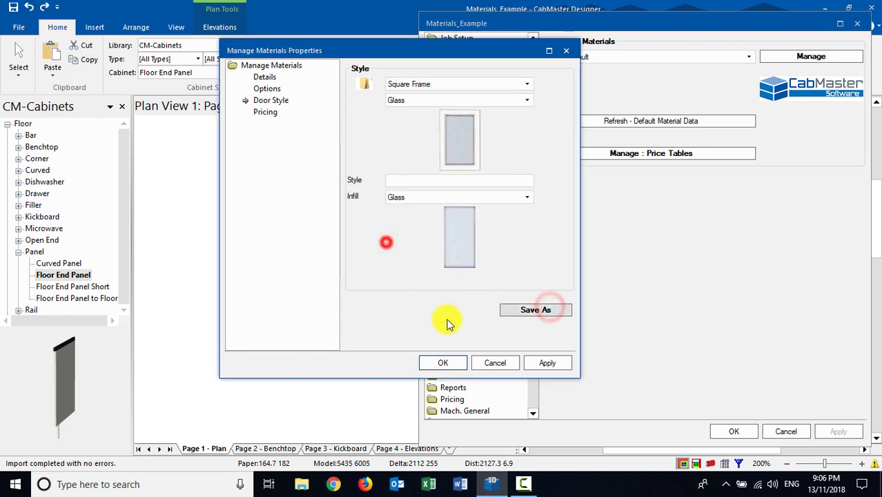
click(445, 362)
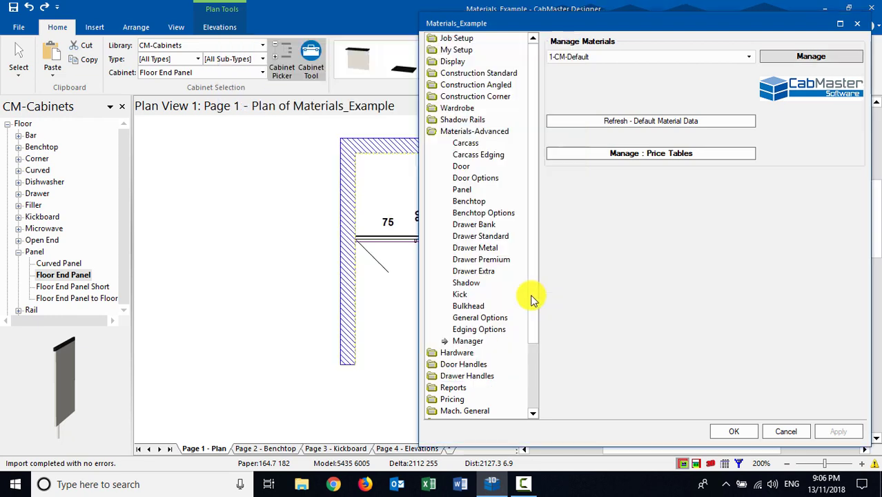
click(732, 433)
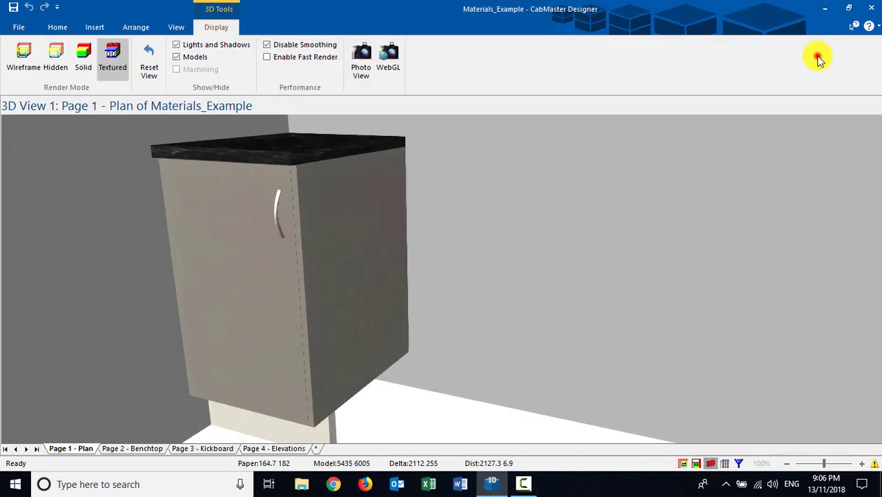
- Set the job's floor door material to Dulux Ebonite High Gloss Shaker Door, apply it and confirm the job properties
click(816, 57)
click(59, 27)
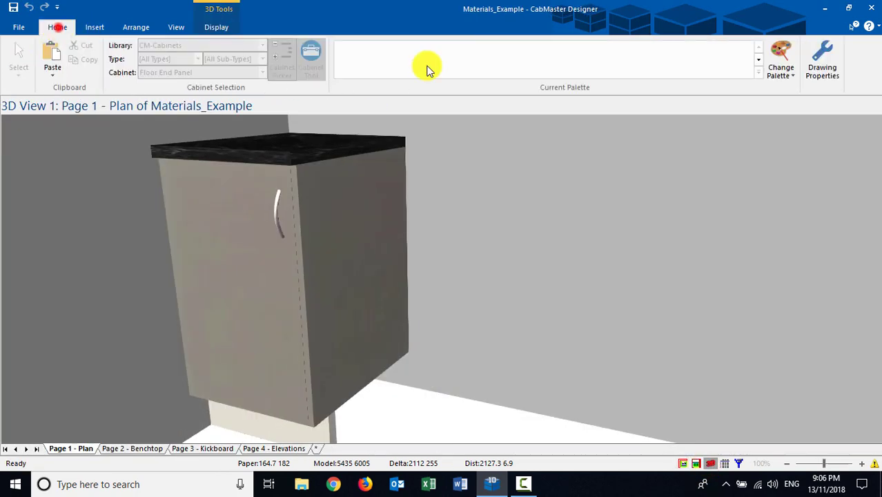
click(825, 57)
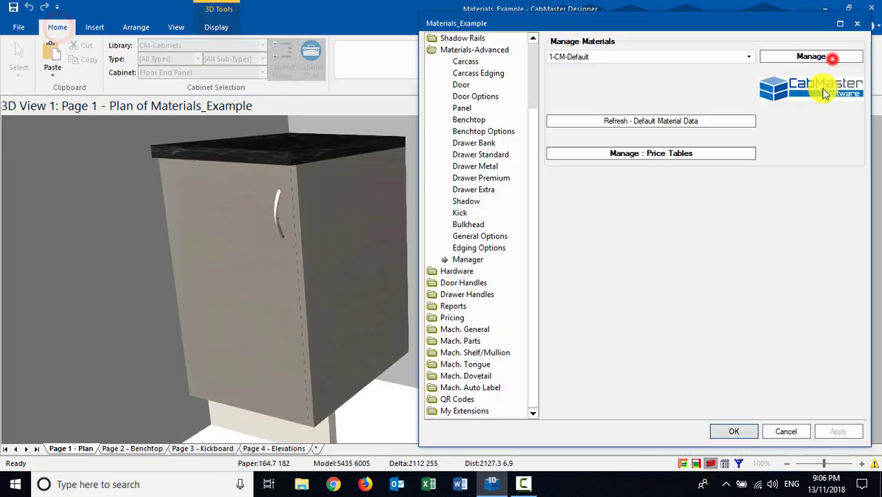
scroll(523, 82, up, 3)
click(456, 40)
click(468, 108)
click(693, 154)
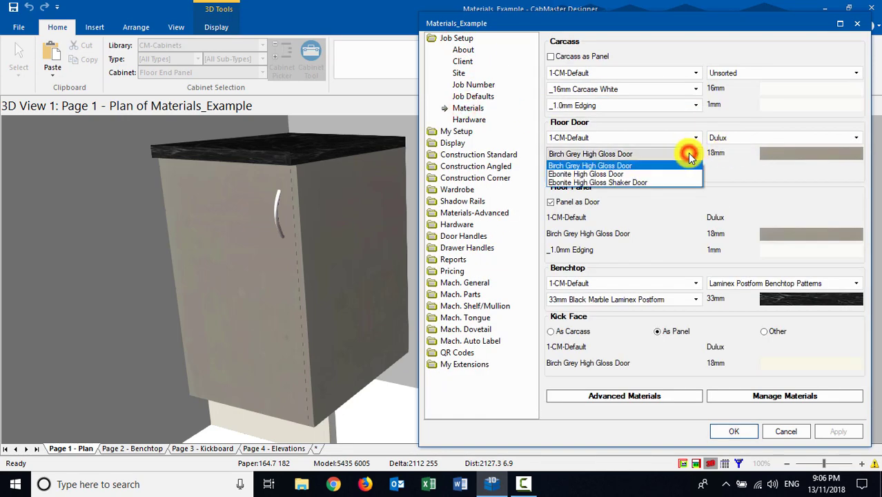
click(642, 180)
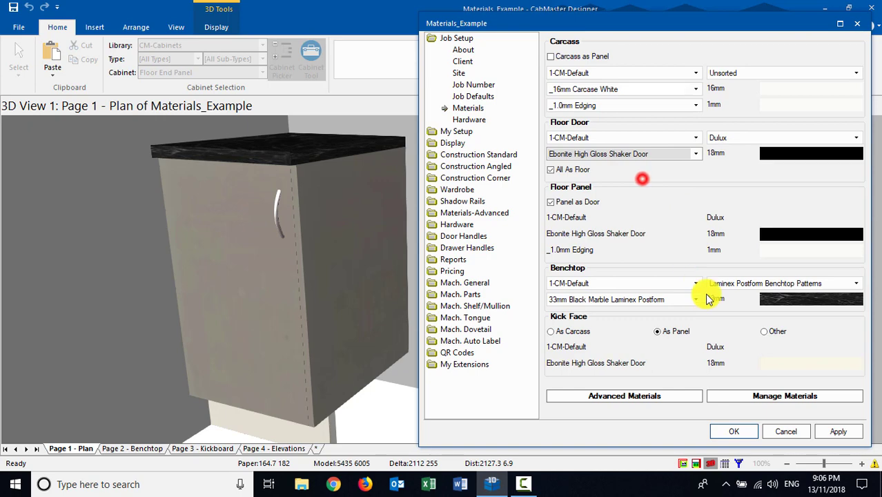
click(833, 431)
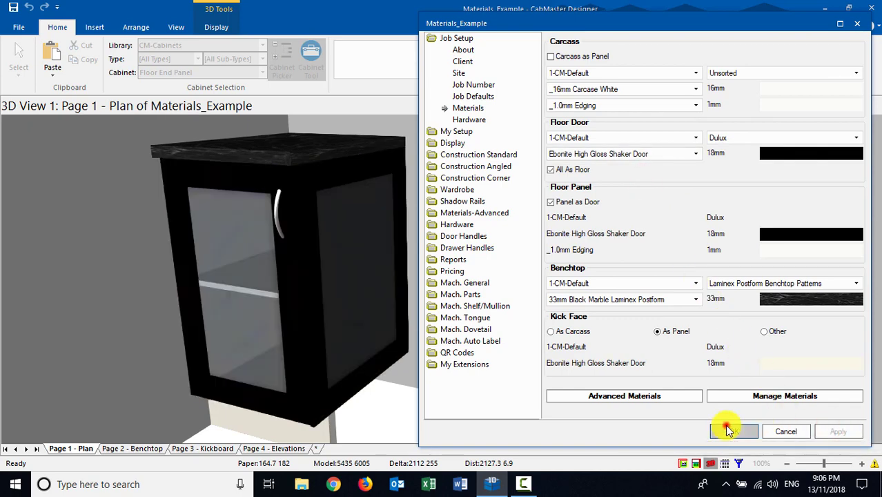
click(730, 429)
- From the plan, adjust the Floor End Panel's options, close its properties and inspect the glass-framed door and end panel in 3D
click(681, 464)
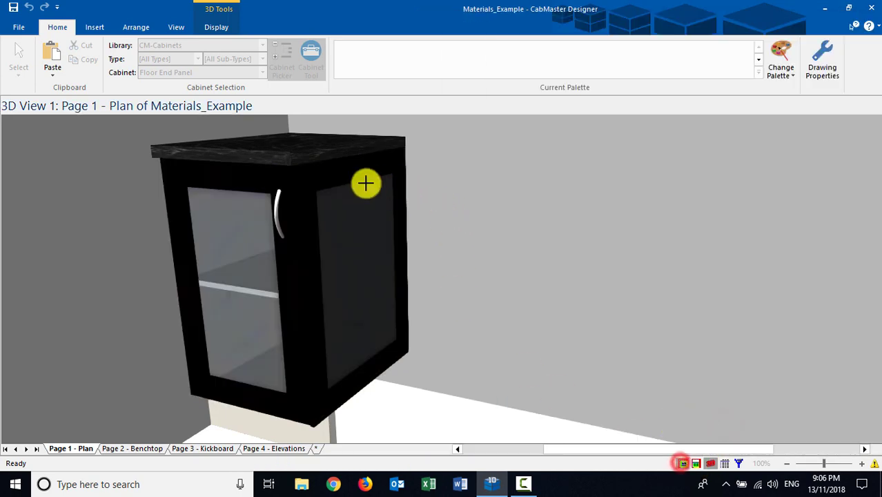
click(16, 56)
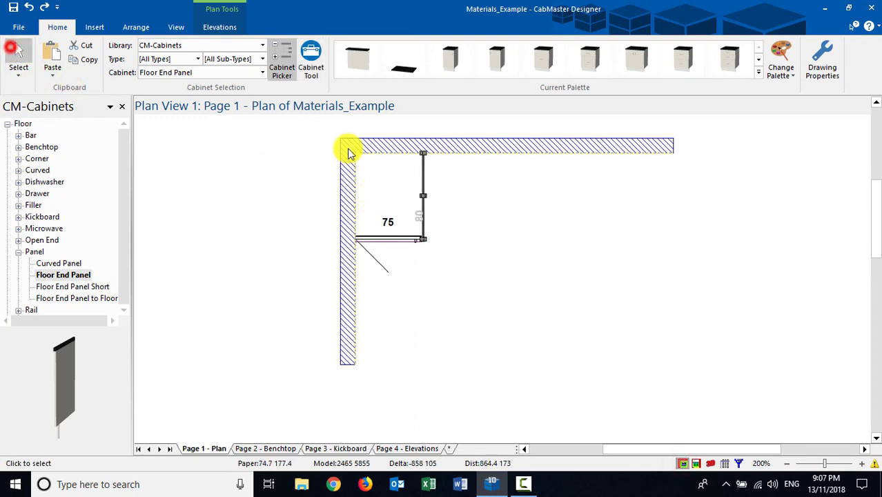
double_click(422, 194)
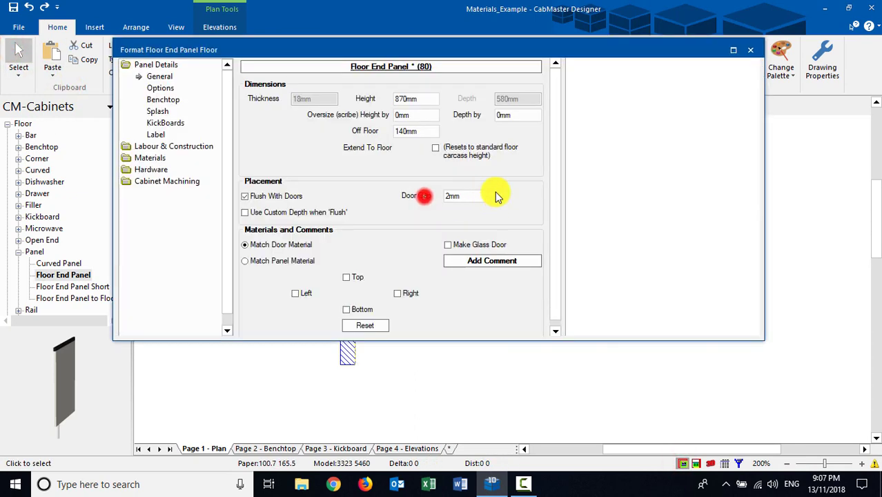
click(160, 88)
click(405, 83)
click(750, 49)
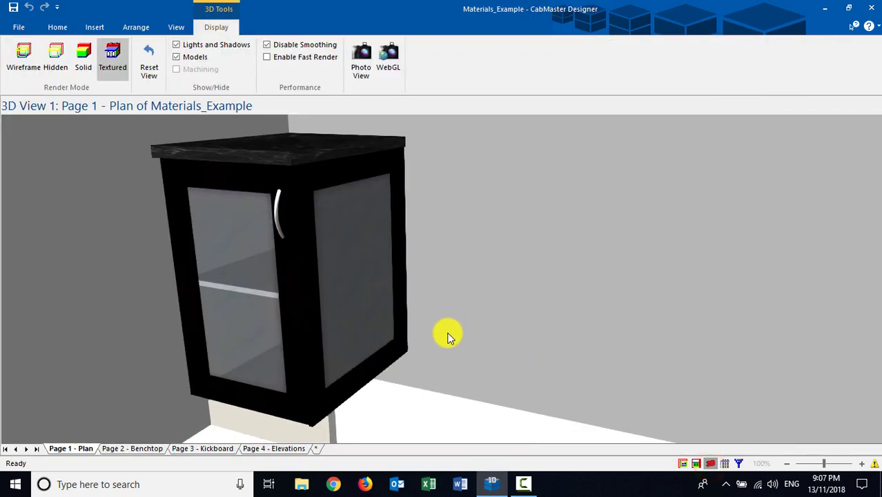
drag(446, 333, 330, 288)
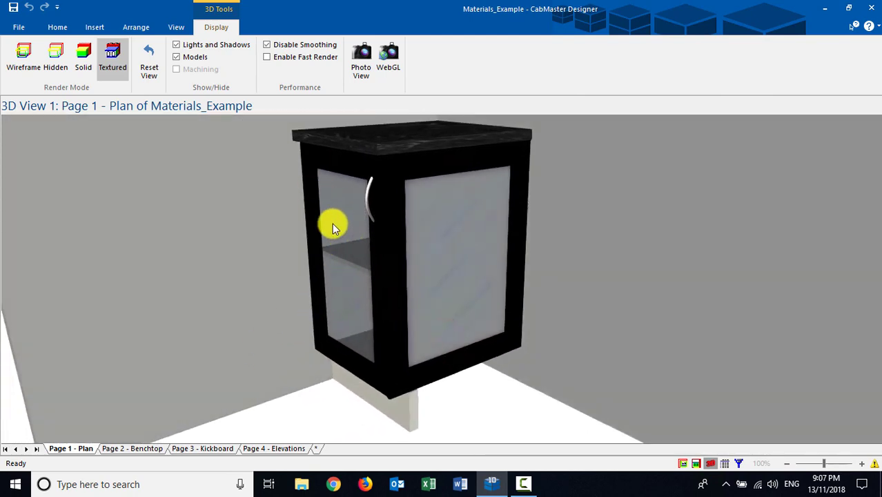
mouse_move(409, 261)
mouse_down()
mouse_move(535, 270)
mouse_move(365, 256)
mouse_move(402, 295)
mouse_move(401, 258)
mouse_move(441, 282)
mouse_move(408, 270)
mouse_up()
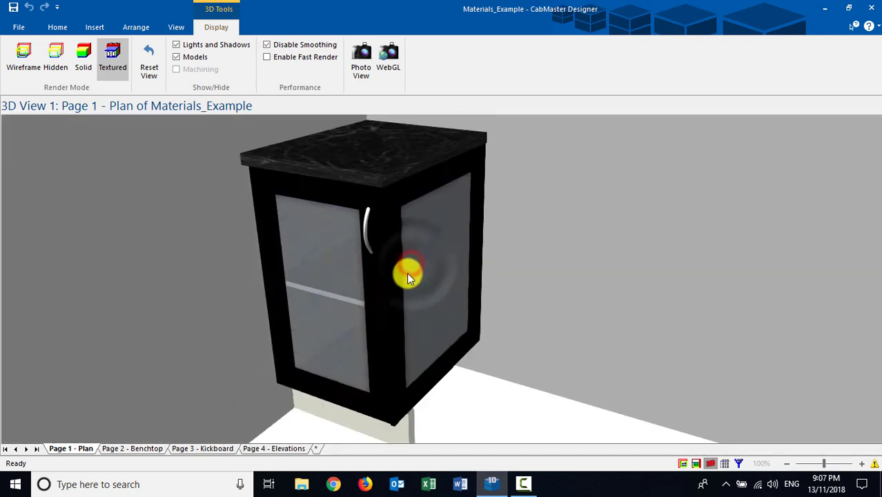